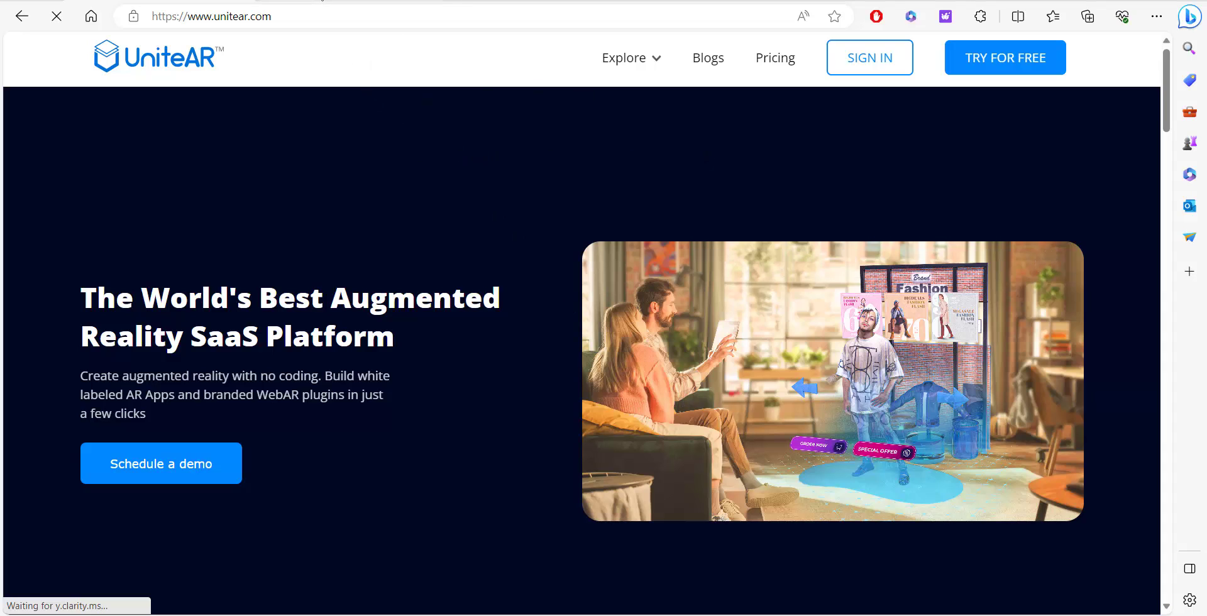
Open the editor at app.unitear.com/editor and create a new image-based AR experience using the Image Detection mode.
click(252, 16)
click(302, 153)
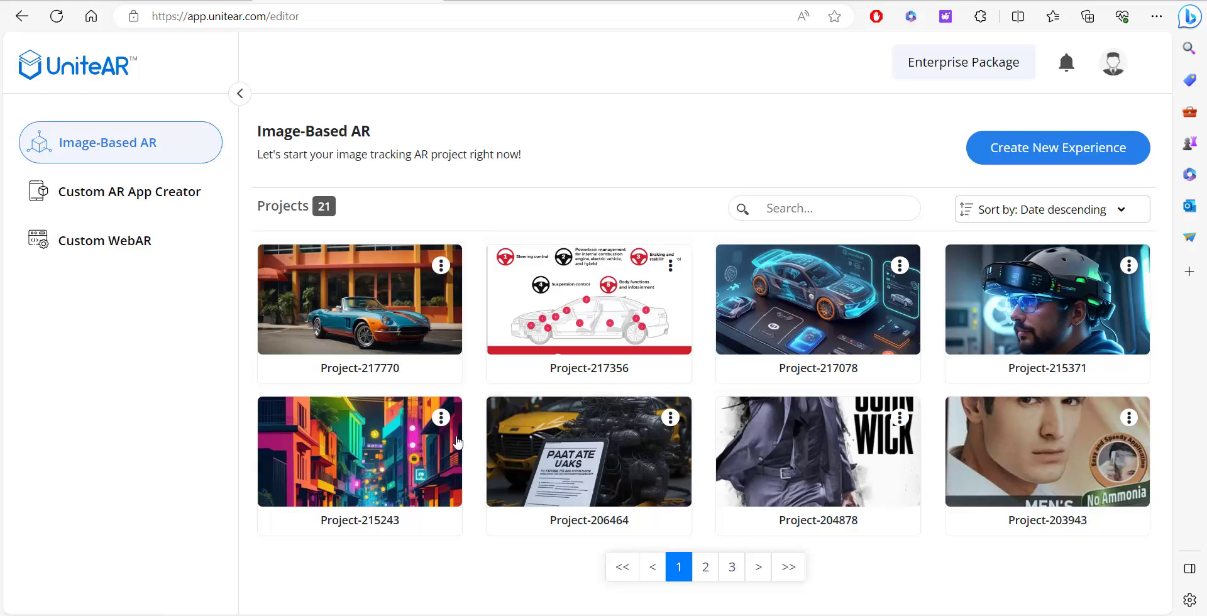
mouse_move(298, 328)
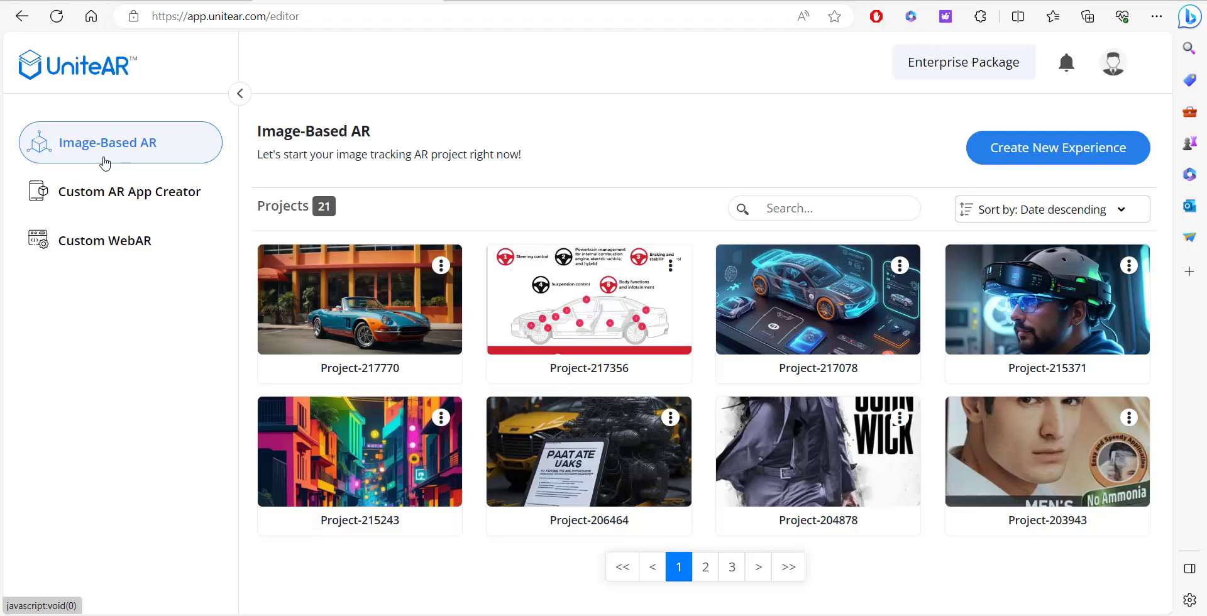
click(1049, 161)
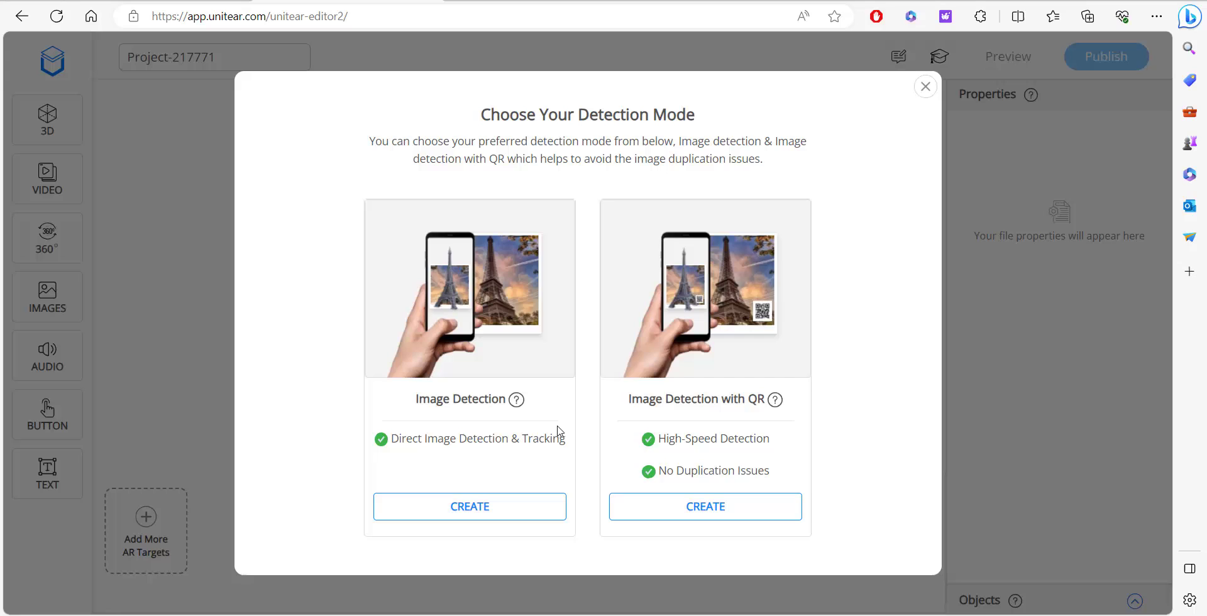
click(520, 511)
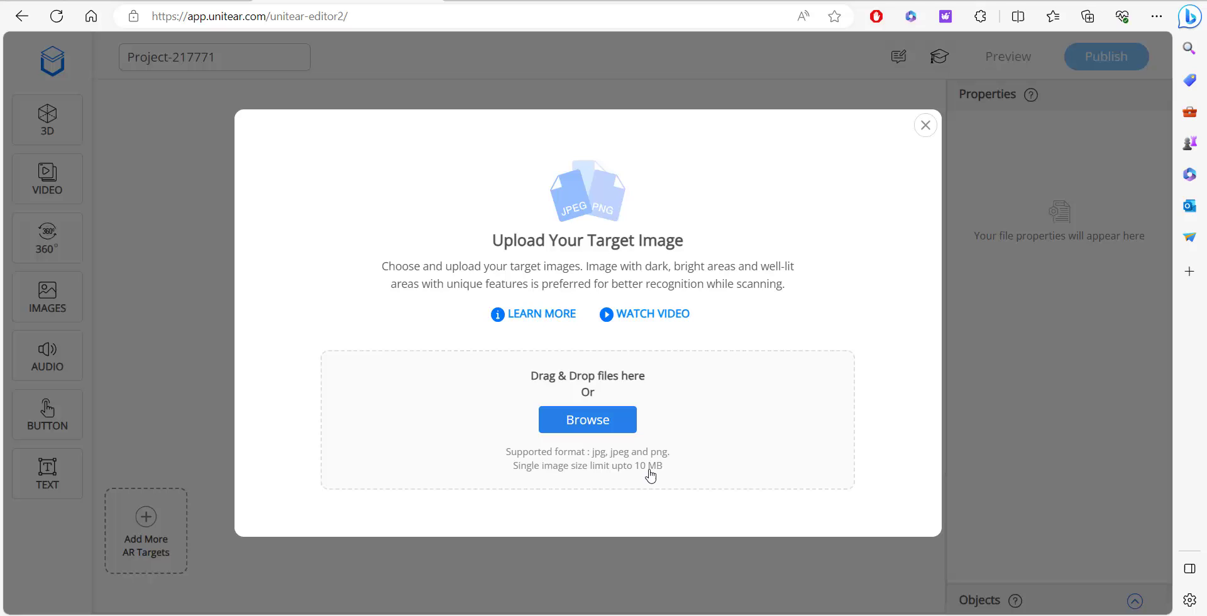
Upload PhotoReal_a_sports_car_parked_in_front_of_an_office_daytime_vi_0.jpg from the Downloads folder as the target image and accept it.
click(594, 426)
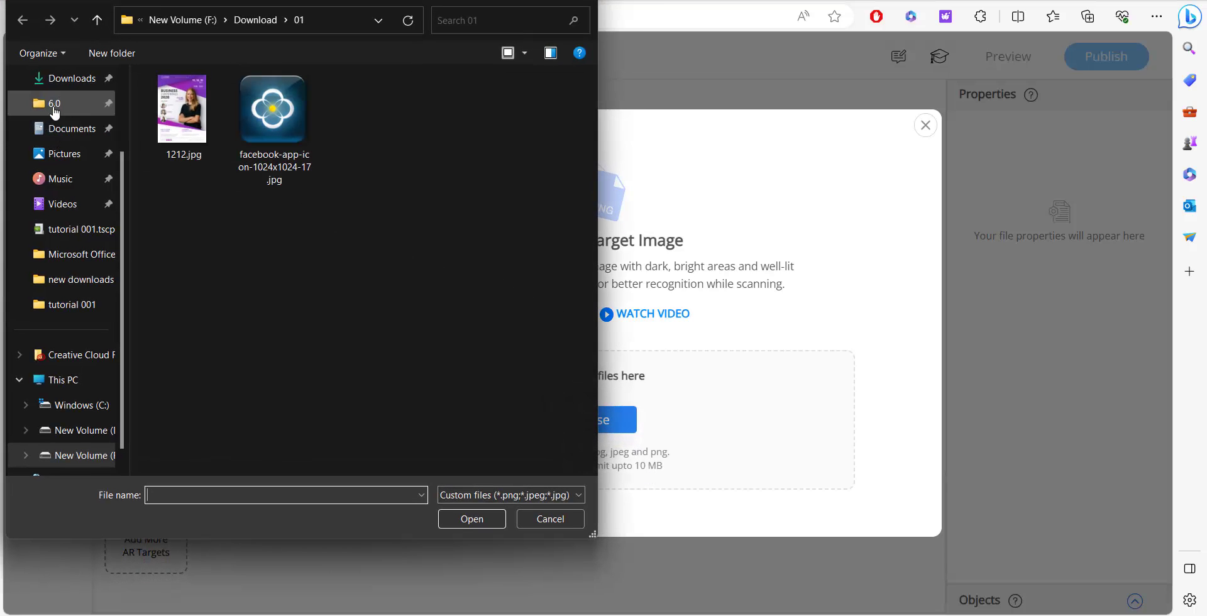
scroll(55, 112, up, 2)
click(72, 181)
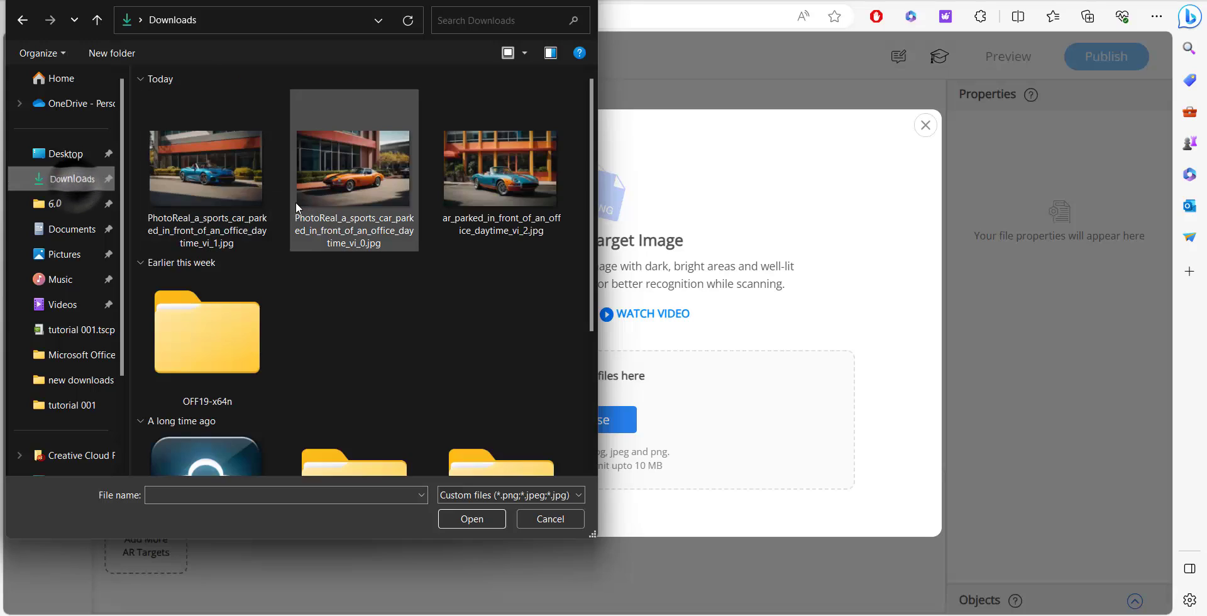
click(373, 210)
click(462, 520)
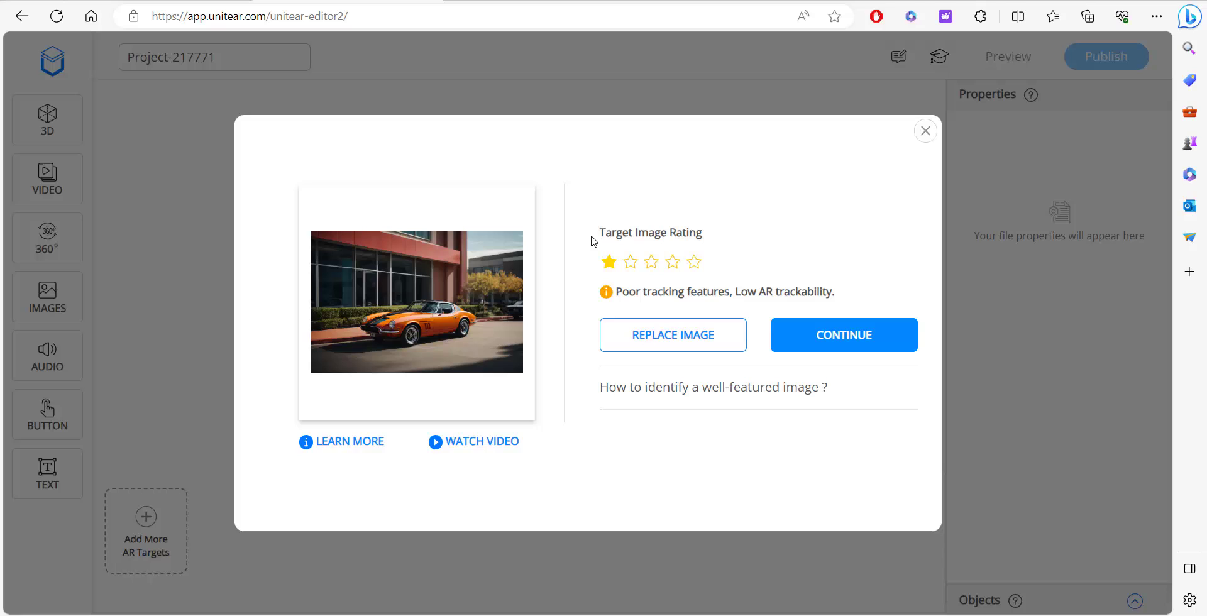
click(851, 350)
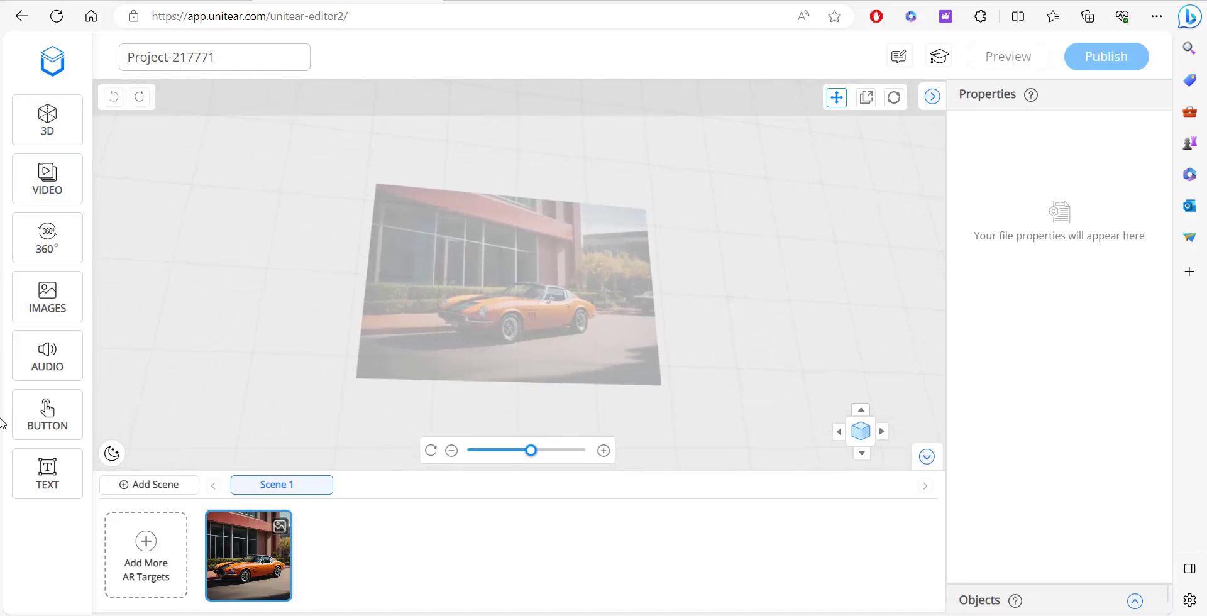
Add the Chevrolet Corvette model from the Vehicles category of the 3D library to the scene.
click(44, 117)
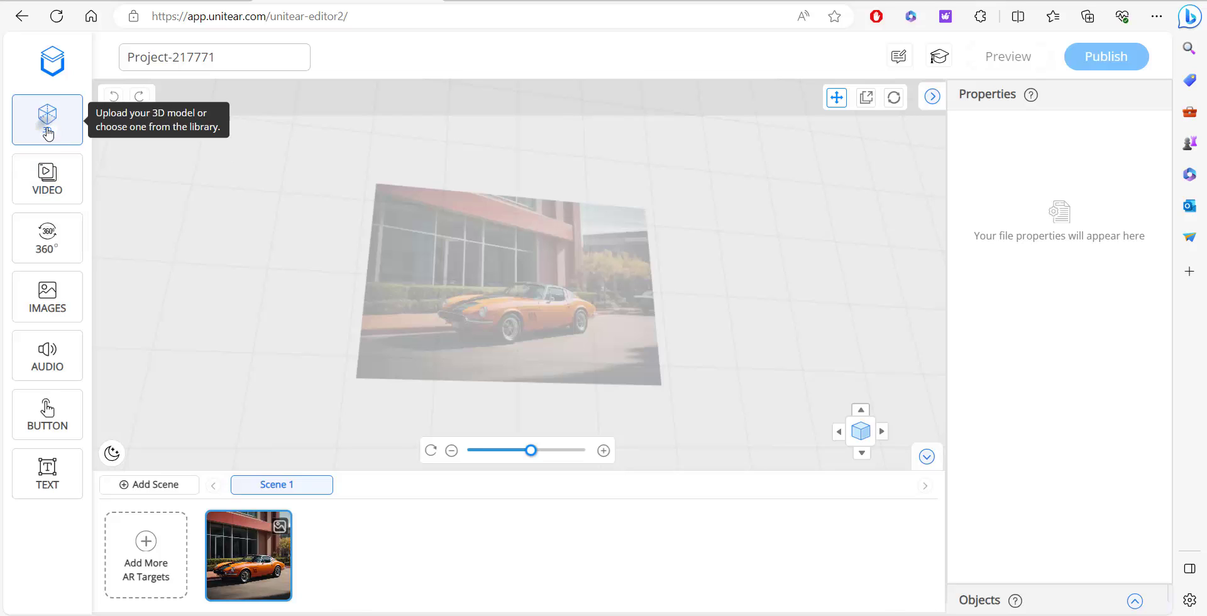
scroll(226, 371, down, 5)
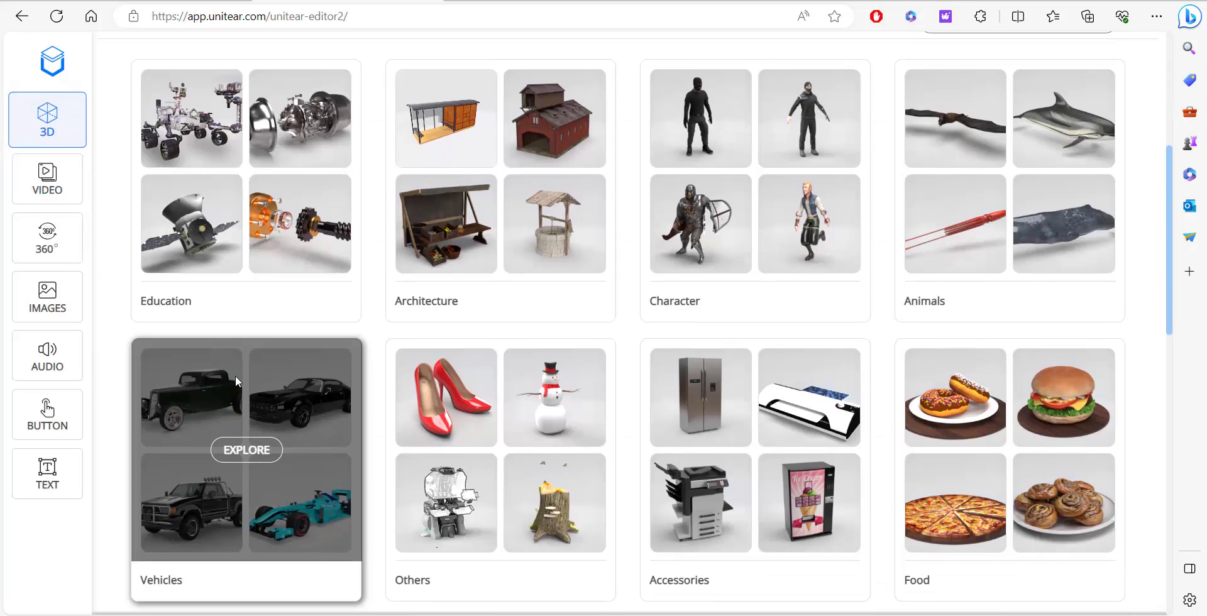
click(247, 449)
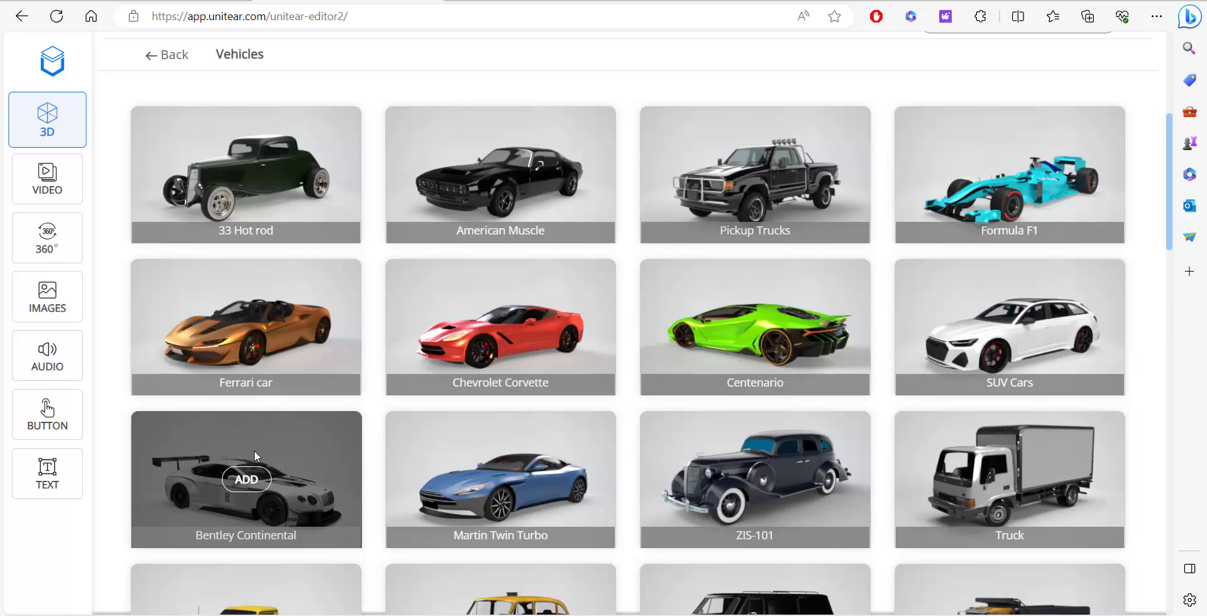
mouse_move(489, 334)
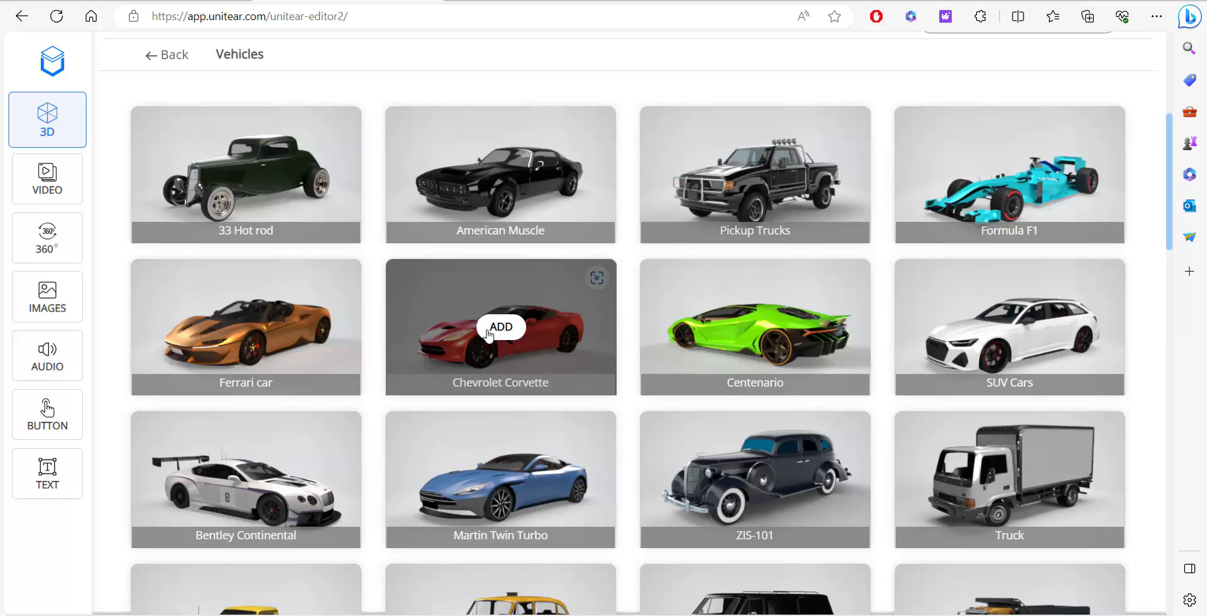
click(491, 329)
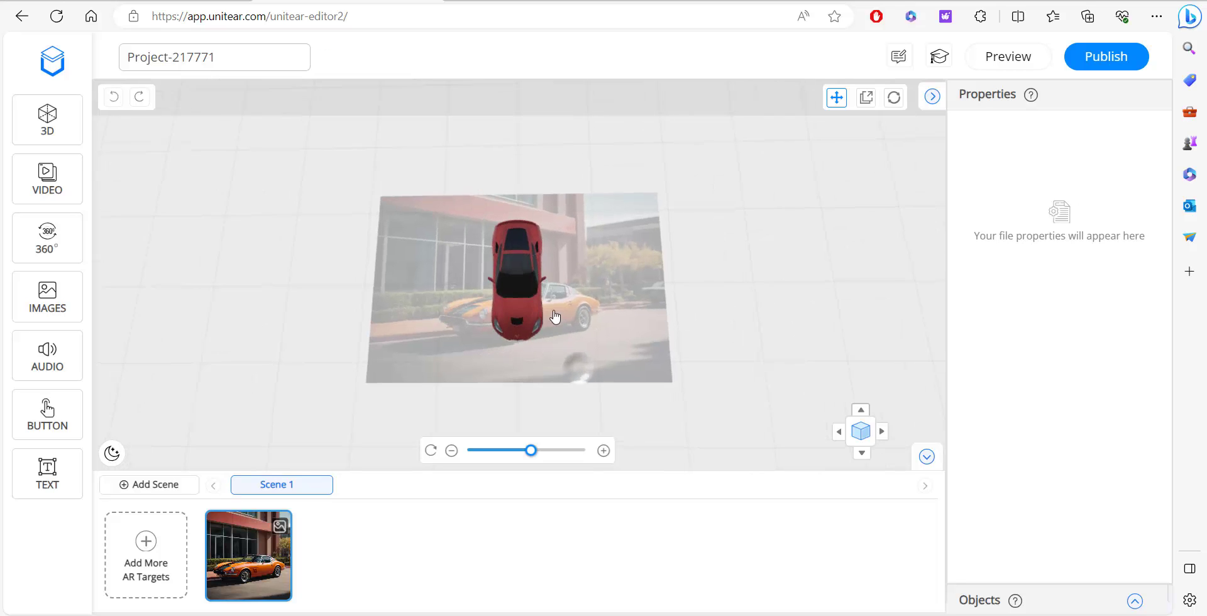
Enlarge the red car model on the target image to an overall scale (A) of 1.48.
drag(563, 311, 488, 312)
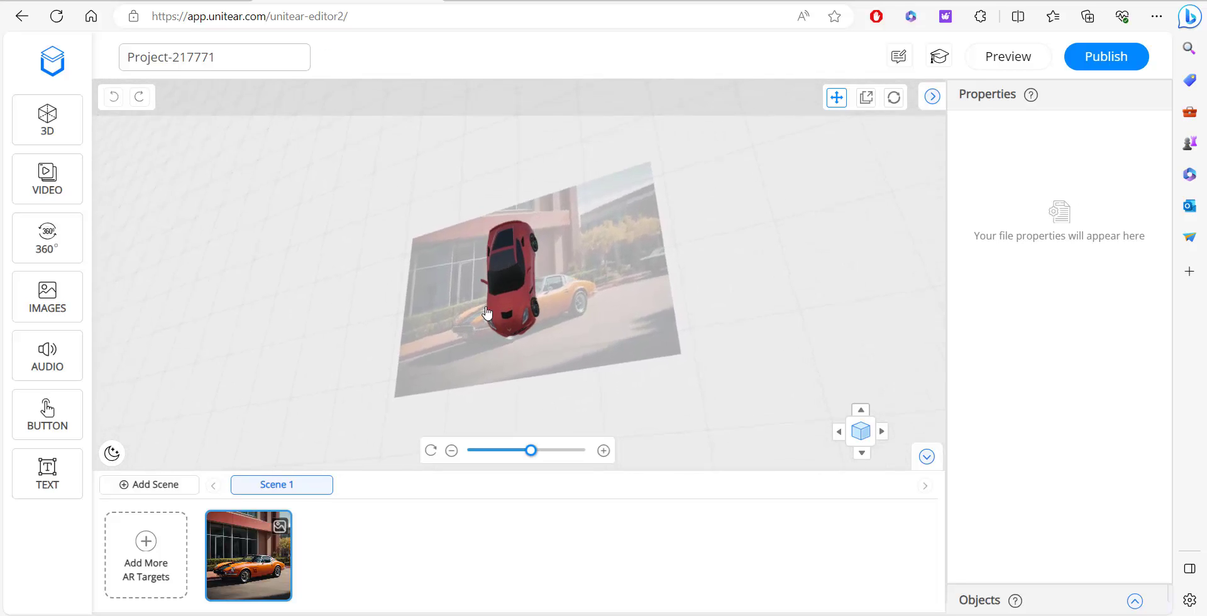
click(520, 279)
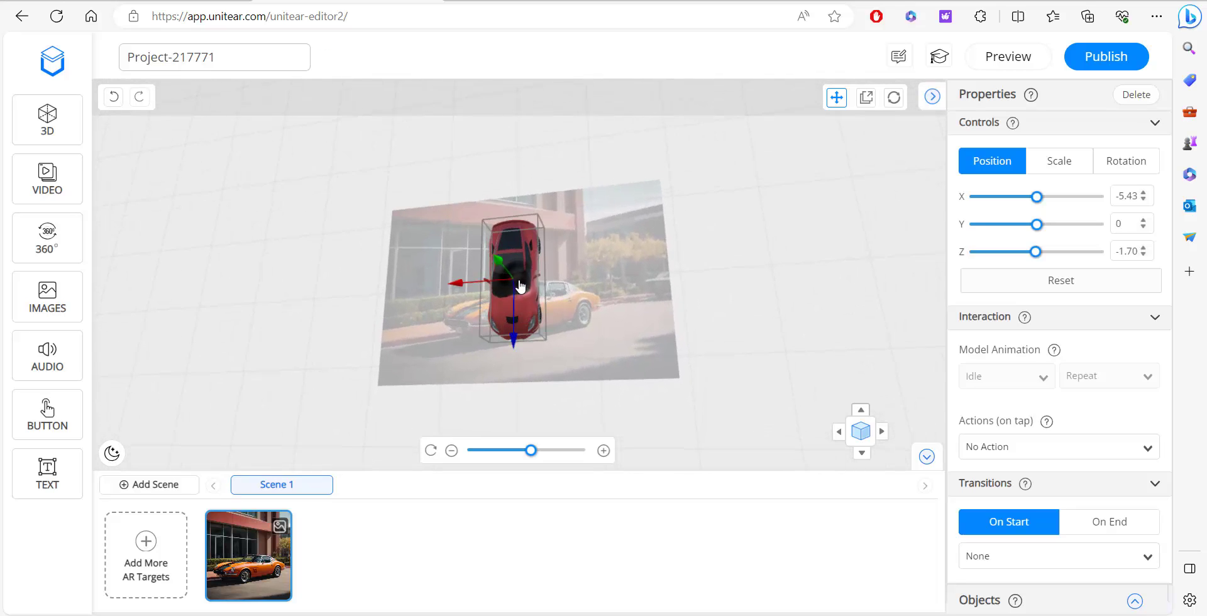
click(1056, 161)
drag(994, 279, 1006, 280)
drag(691, 358, 715, 216)
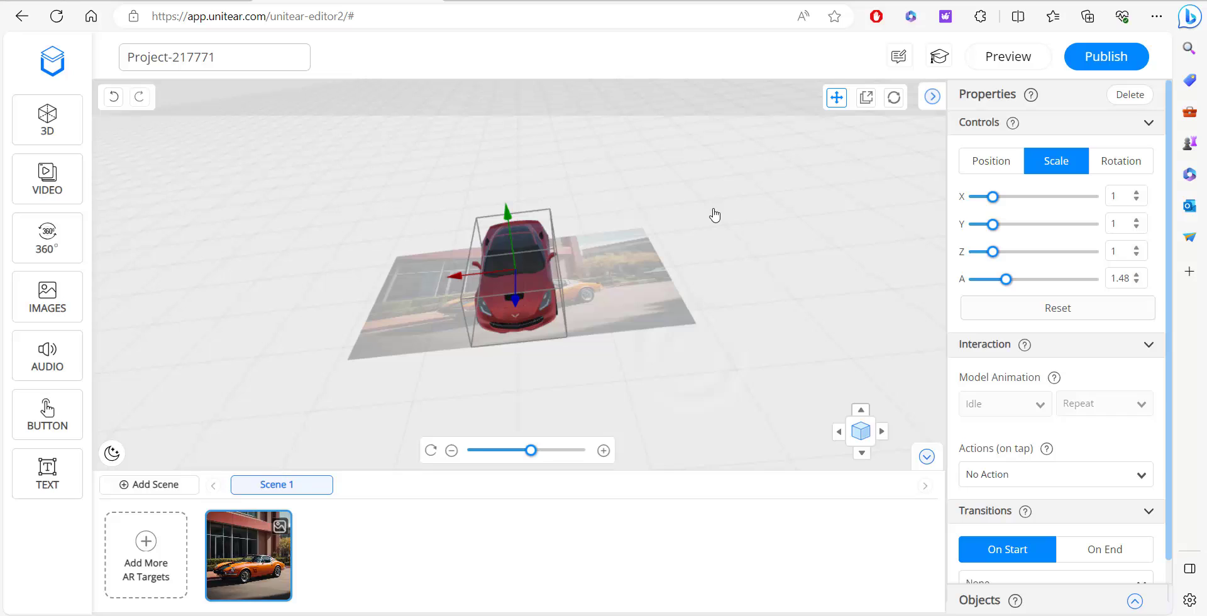
Preview the experience's target image and web viewing options, and return to the list of projects.
click(1011, 57)
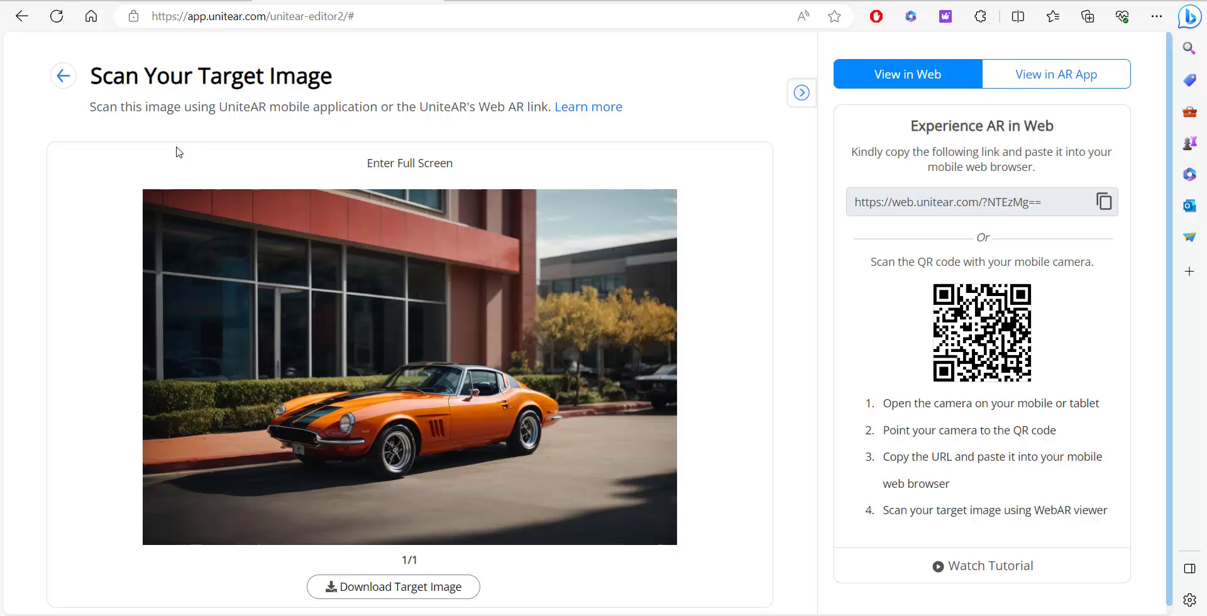
click(64, 76)
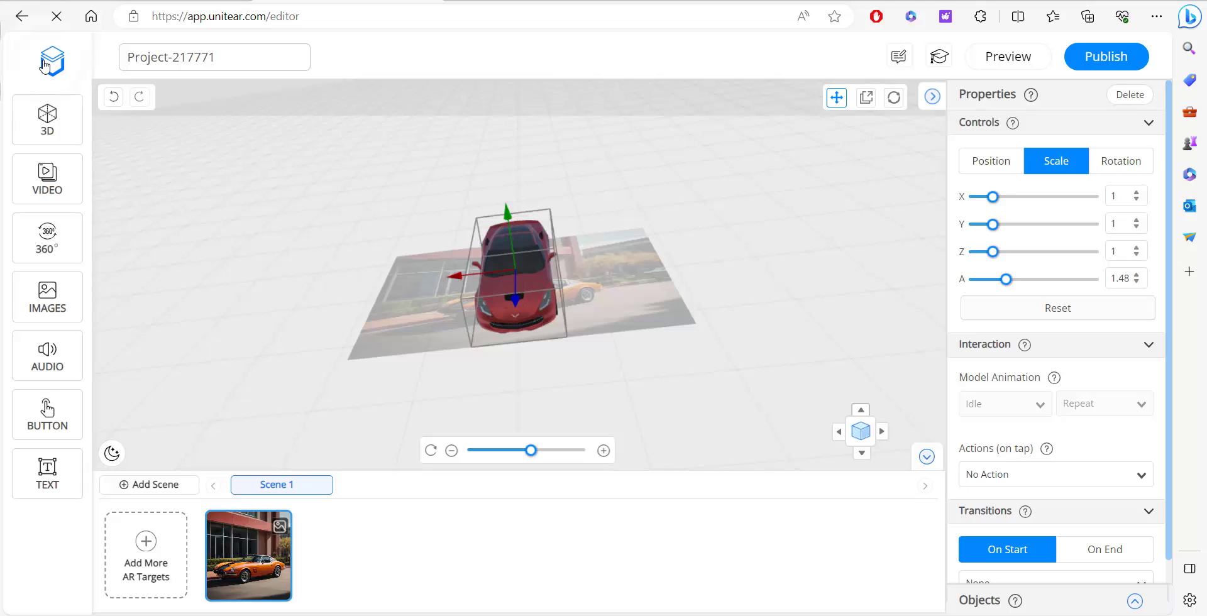
click(44, 65)
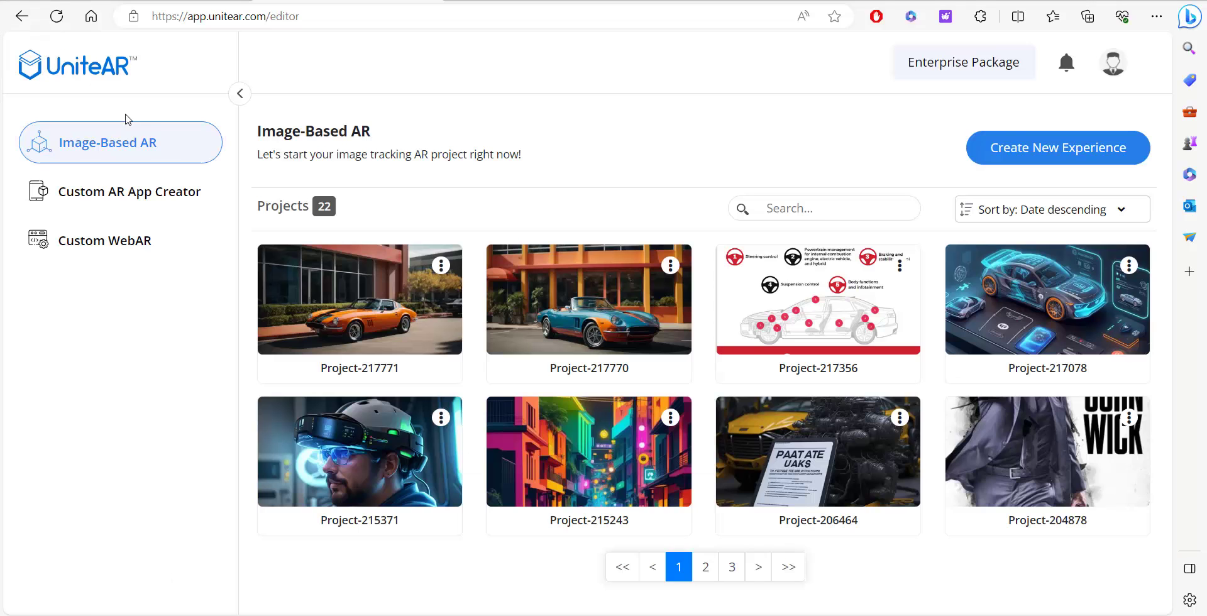
Create a custom AR app named "app" with facebook-app-icon-1024x1024-17.jpg from Downloads as its cropped icon.
click(137, 204)
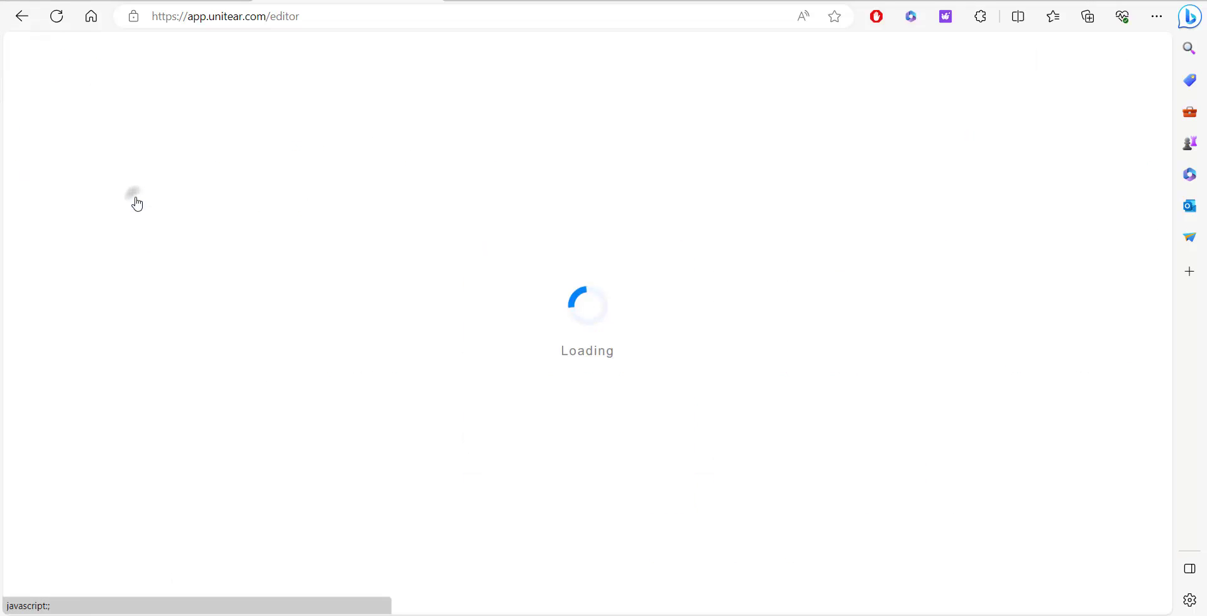
click(575, 232)
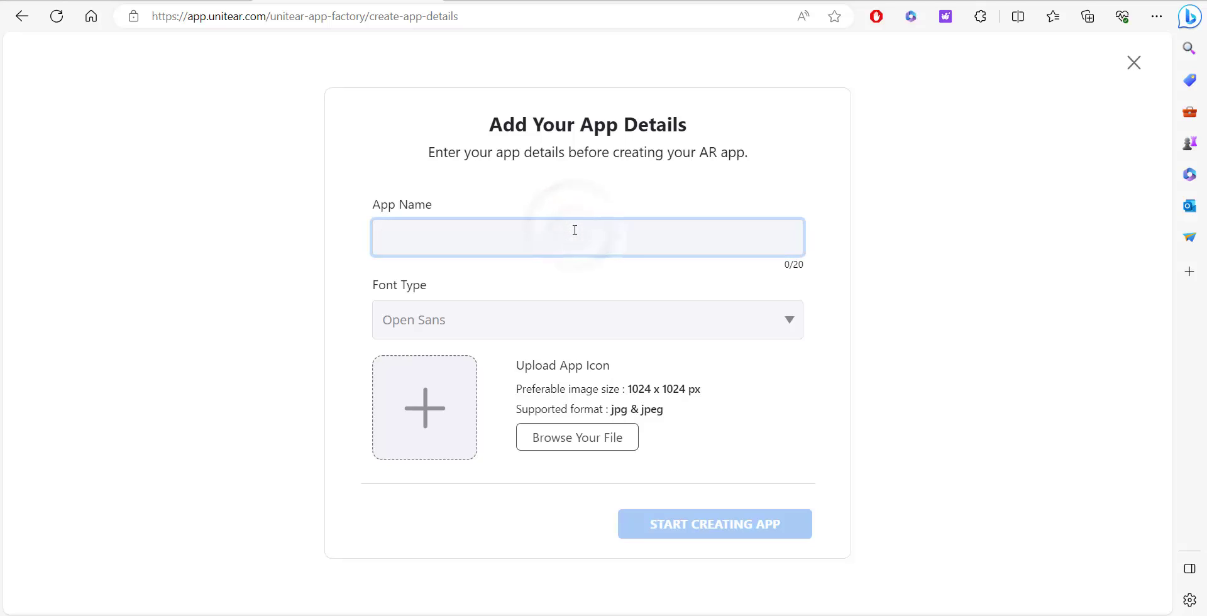
text(app)
click(597, 436)
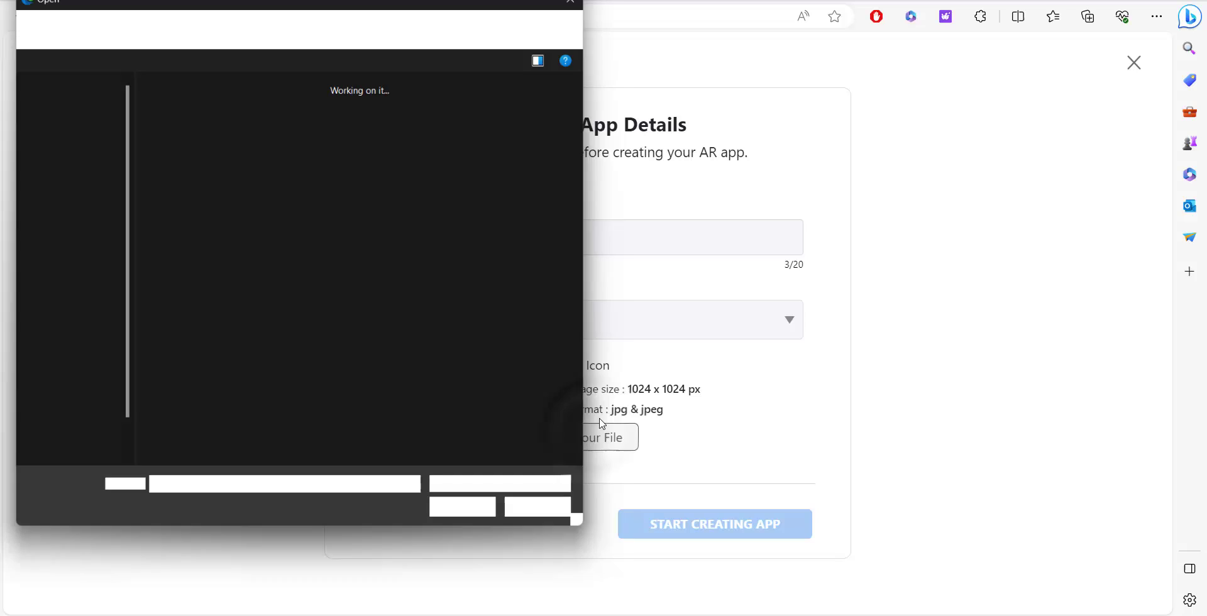
scroll(412, 334, down, 5)
click(244, 131)
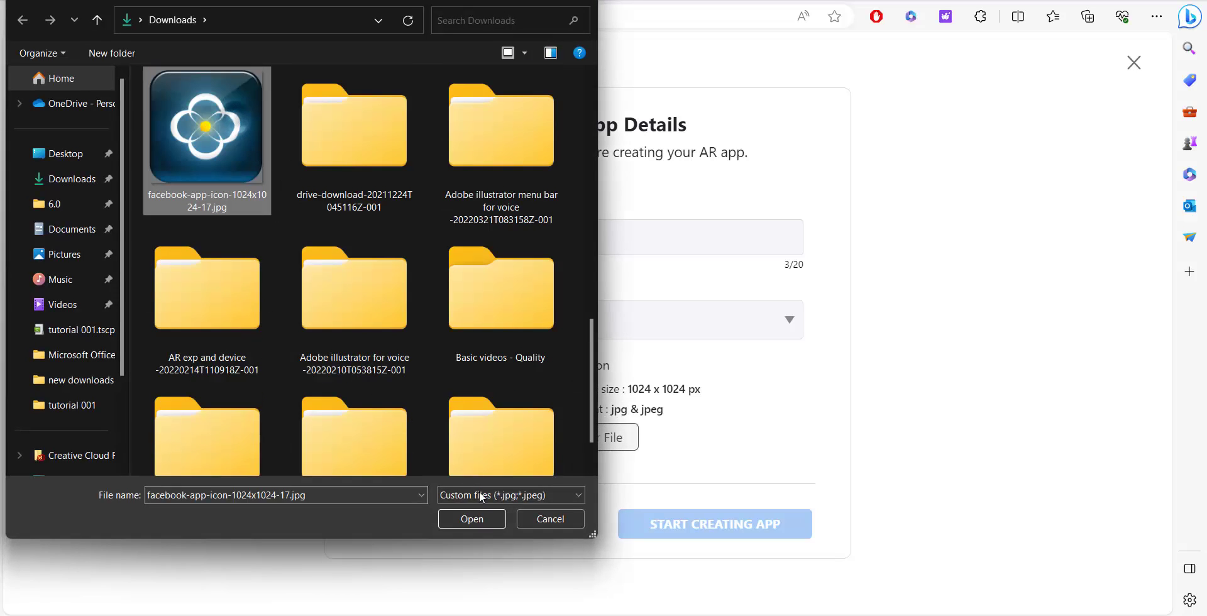
click(472, 519)
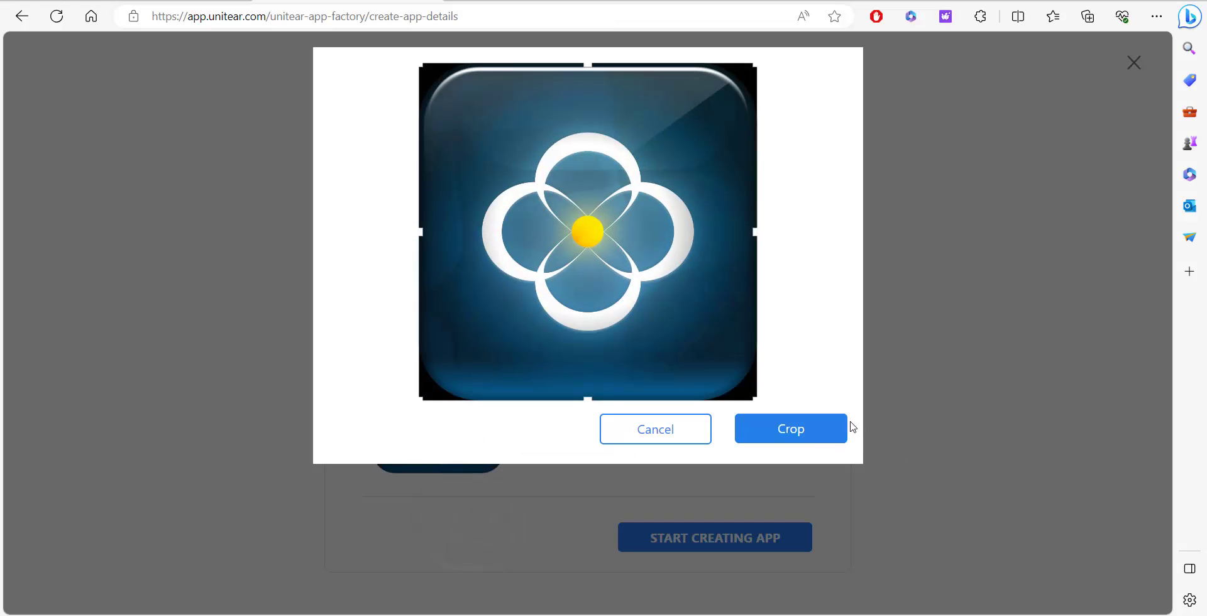
click(813, 438)
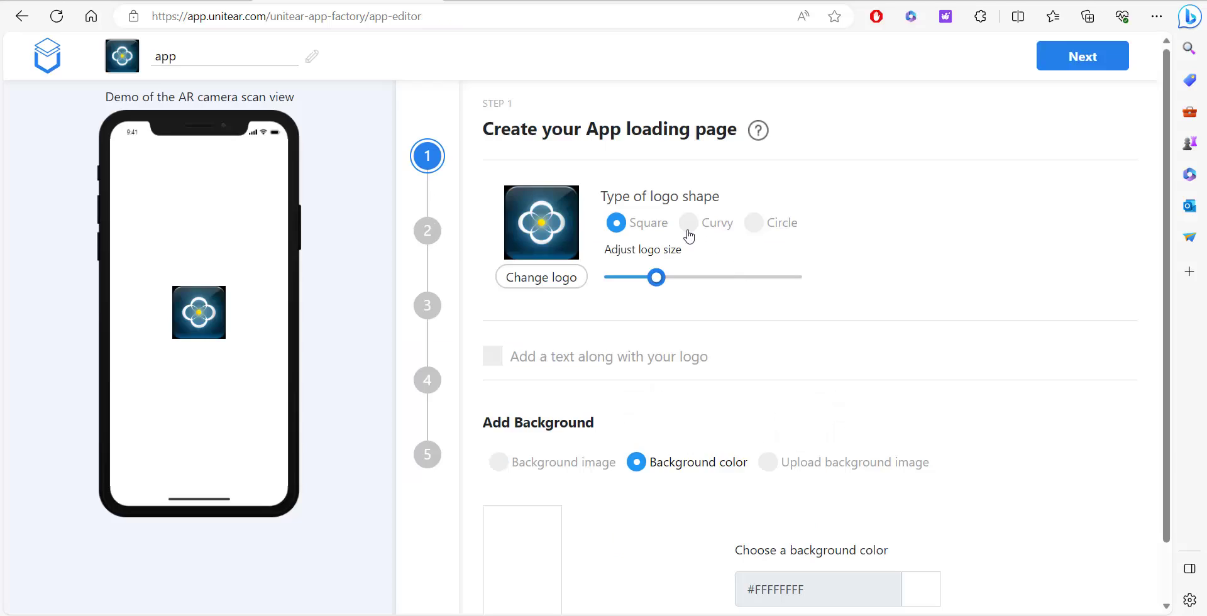
Set the logo shape on the app loading page to Curvy and save the page to proceed to step 2.
scroll(930, 277, down, 1)
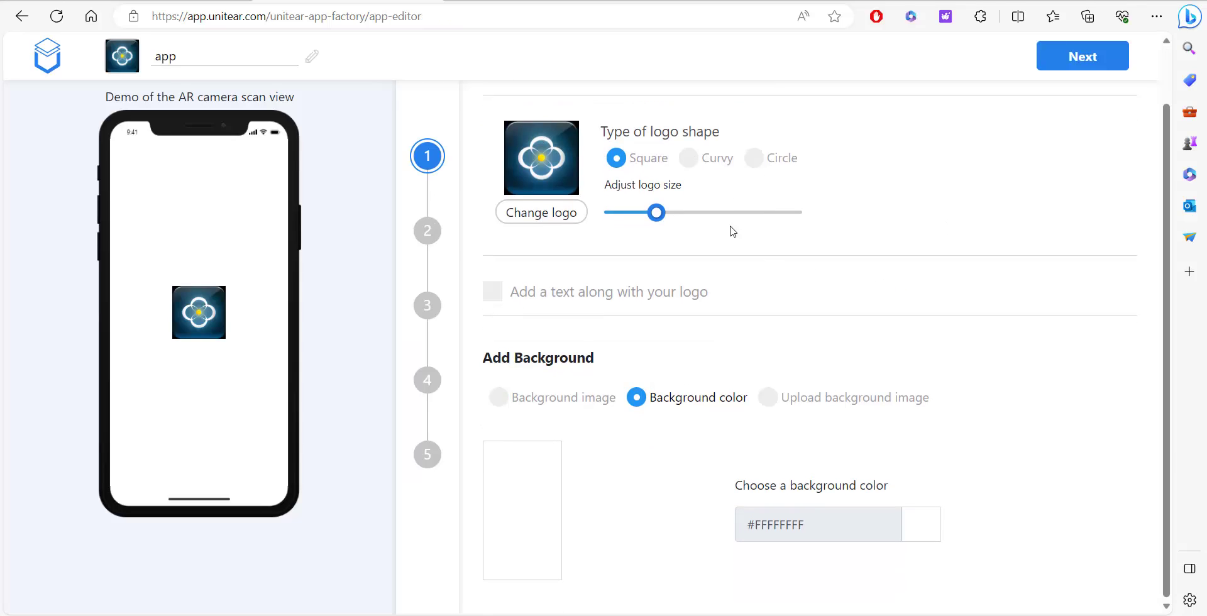
click(754, 158)
click(691, 165)
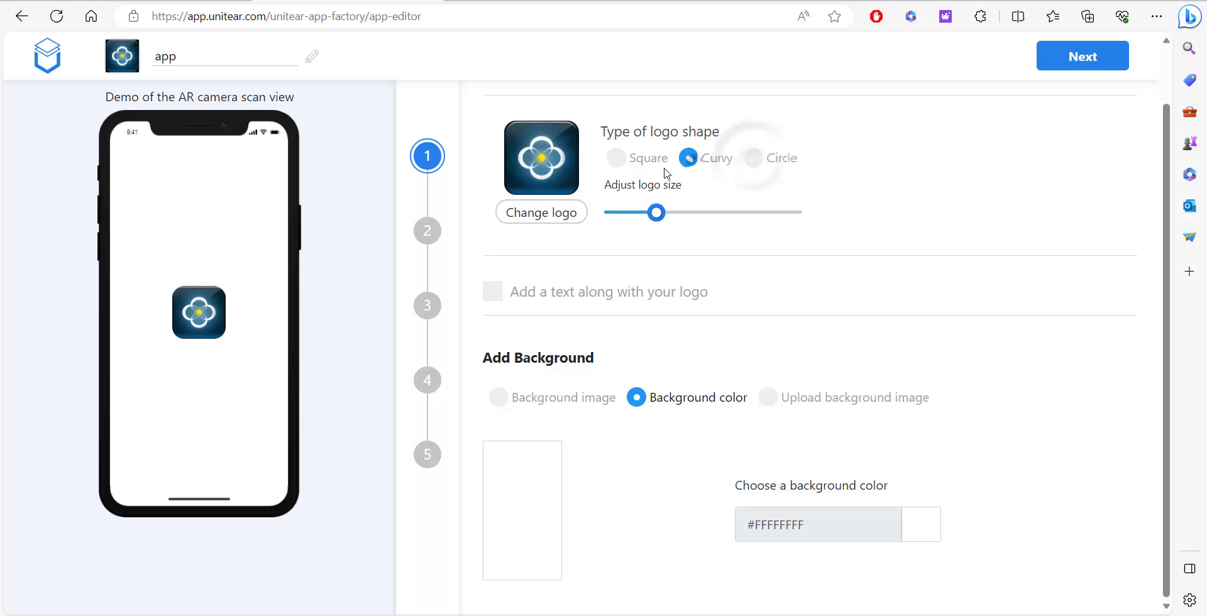
key(Left)
click(701, 167)
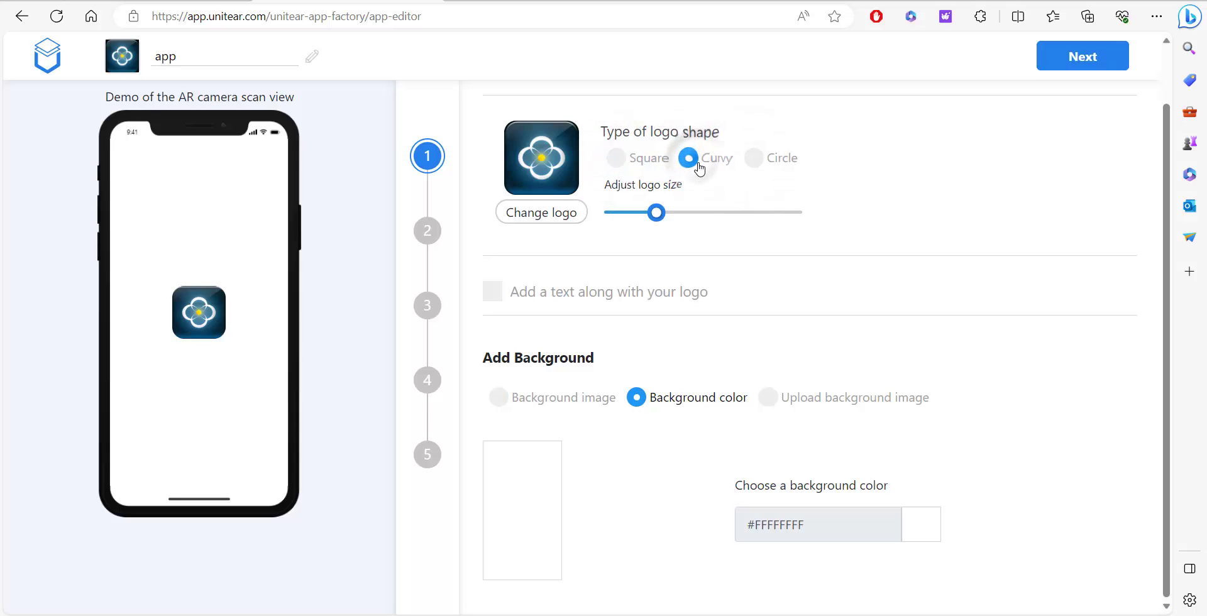
scroll(703, 263, up, 1)
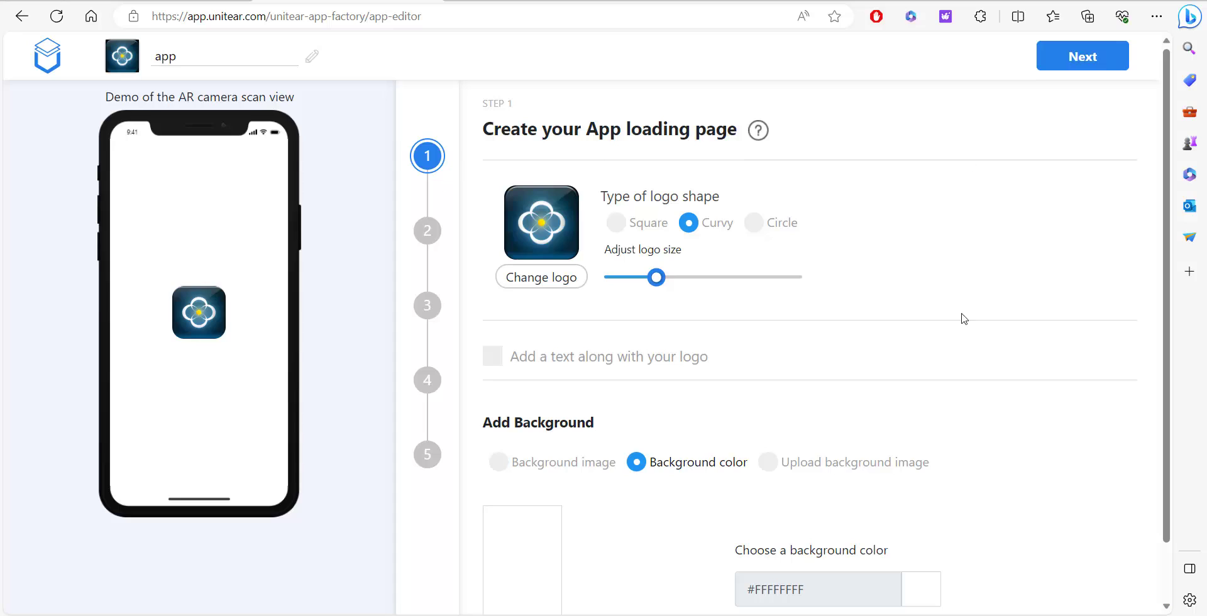
scroll(964, 318, down, 1)
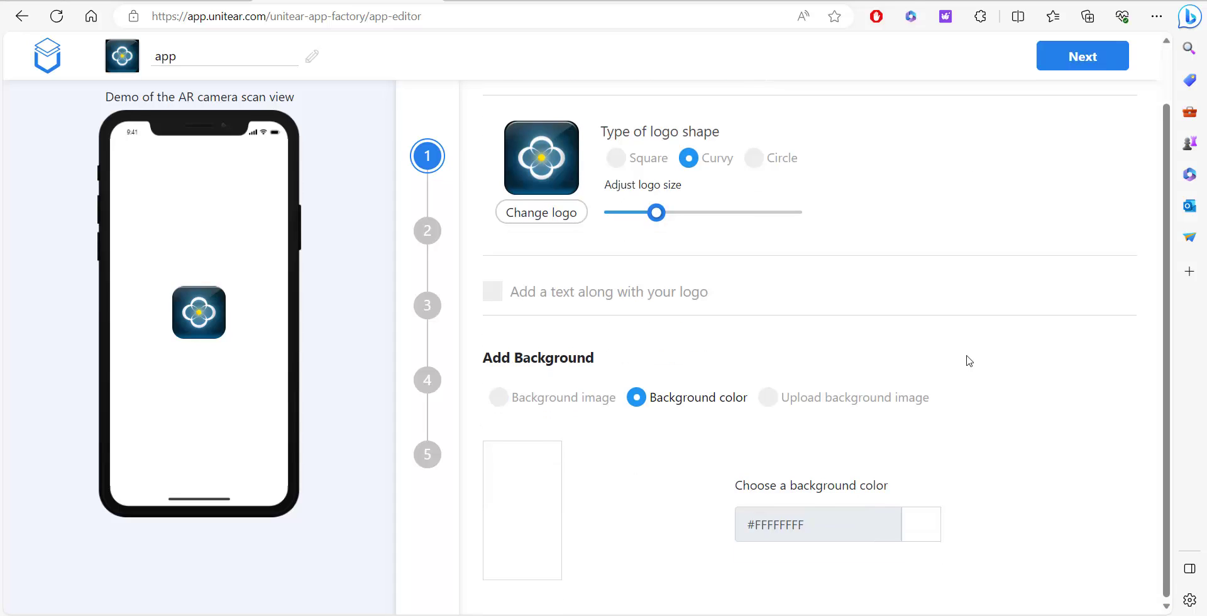
click(1101, 63)
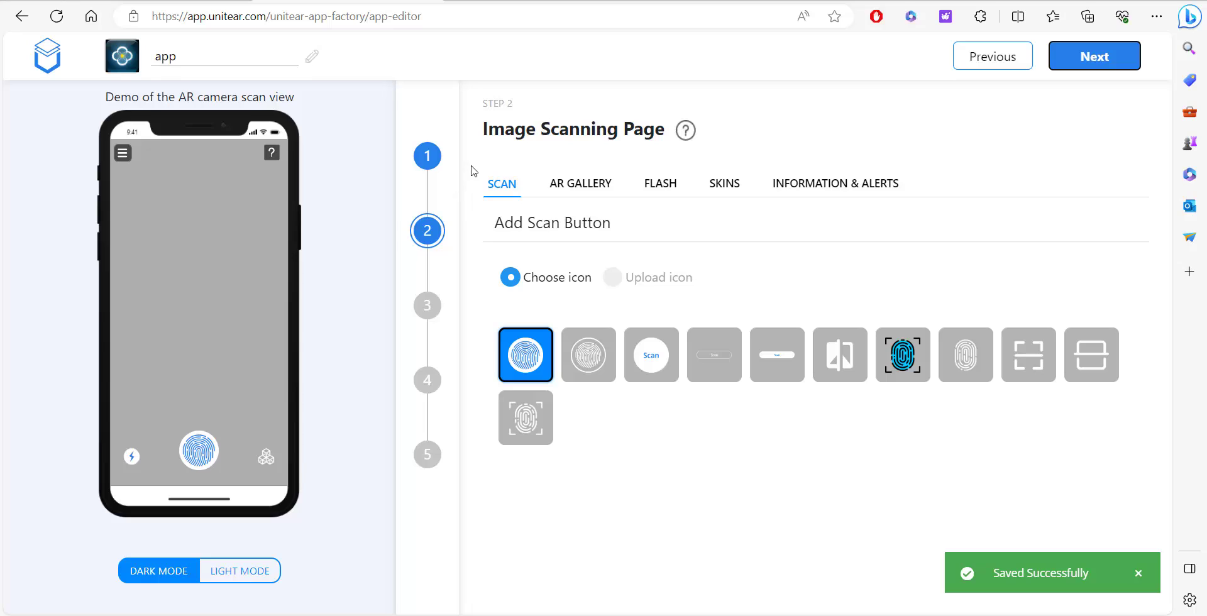
Apply the skin with the framed rectangular scan area to the image scanning page, save it, and enable the app's side menu.
click(571, 190)
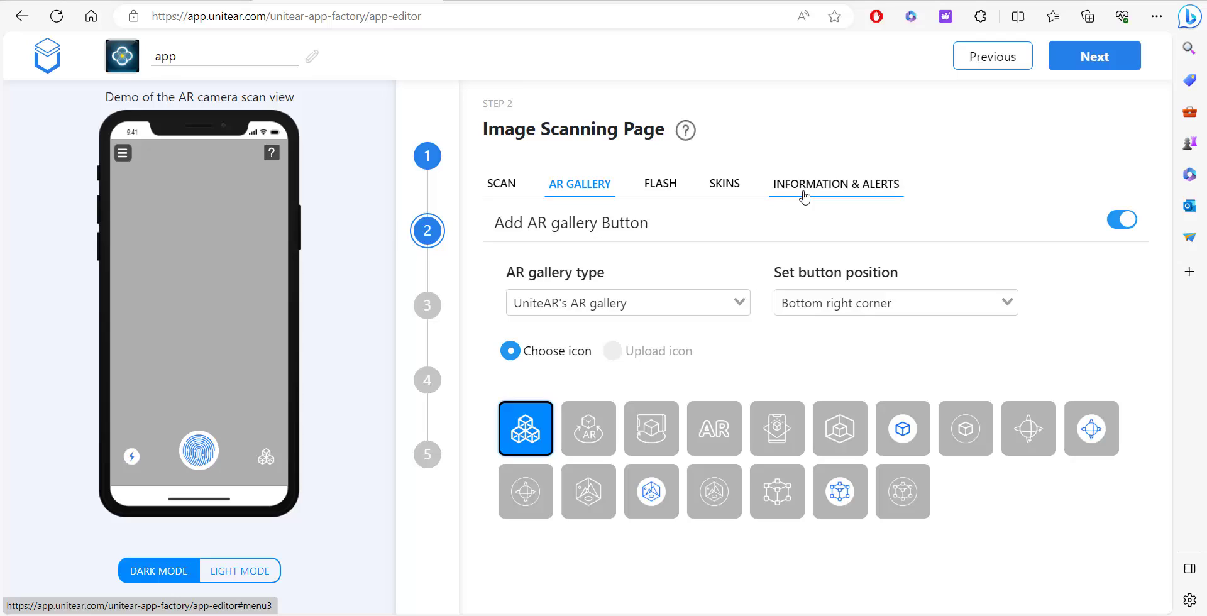
click(728, 190)
click(717, 441)
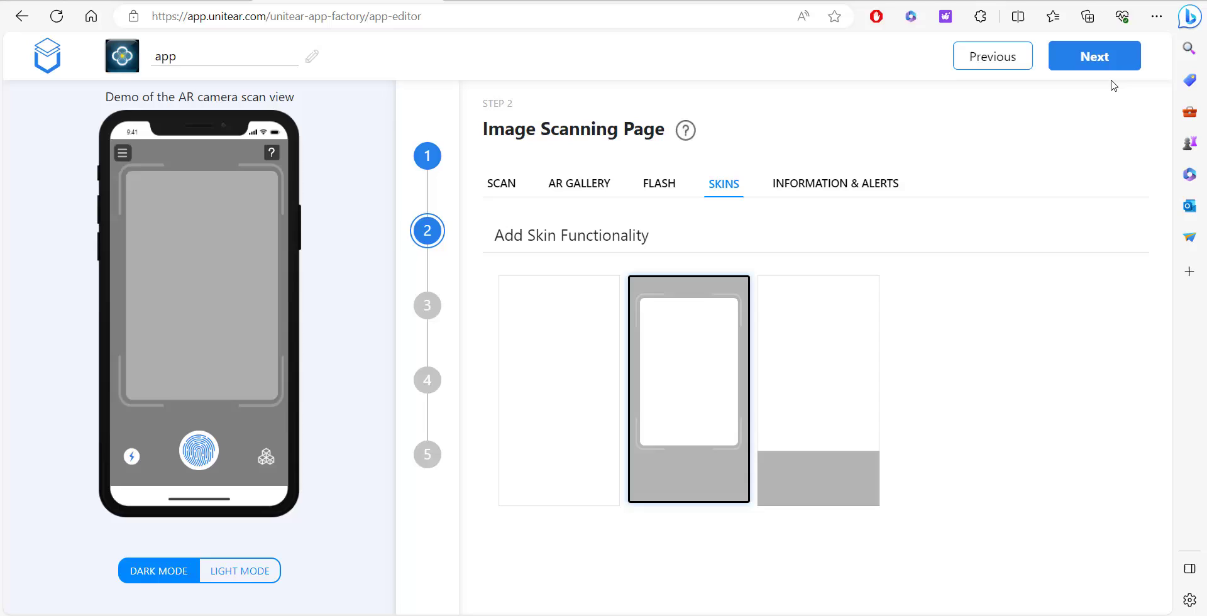
click(1095, 57)
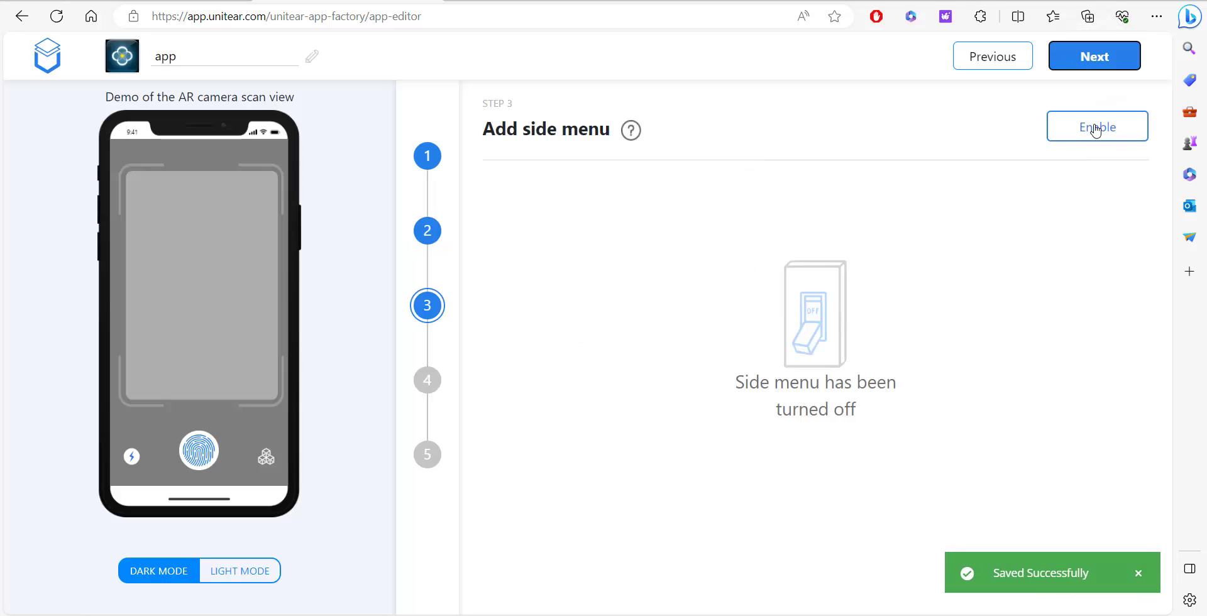
click(1094, 127)
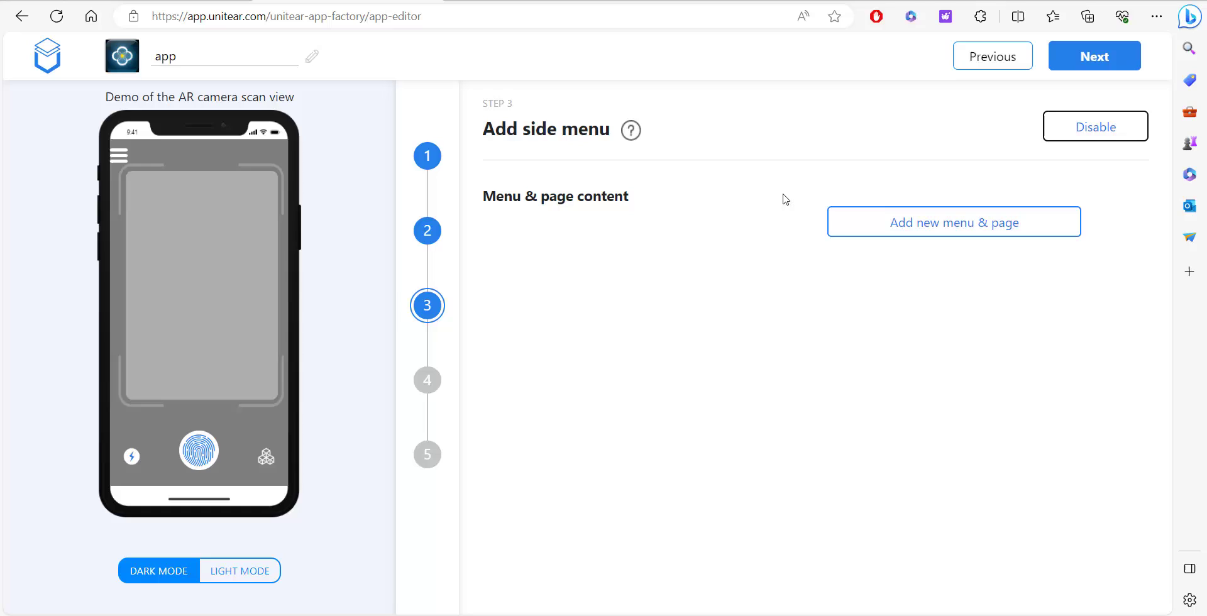
Accept the current side menu, Content Appear Page and Help Sliders settings and finish the app's setup steps.
click(1092, 55)
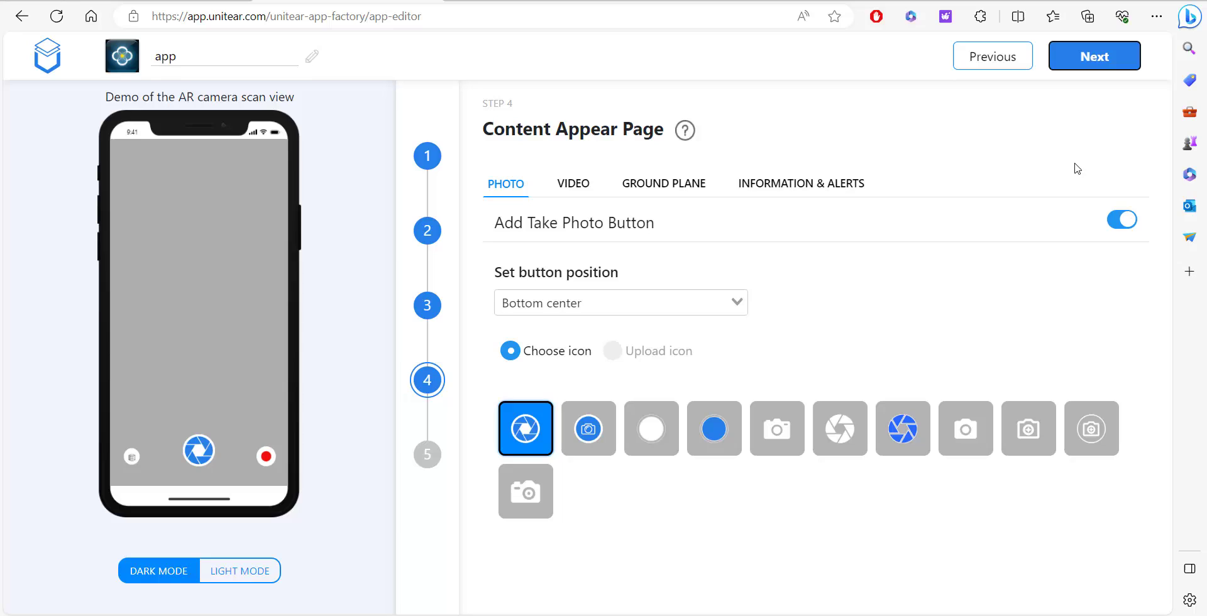
click(1094, 65)
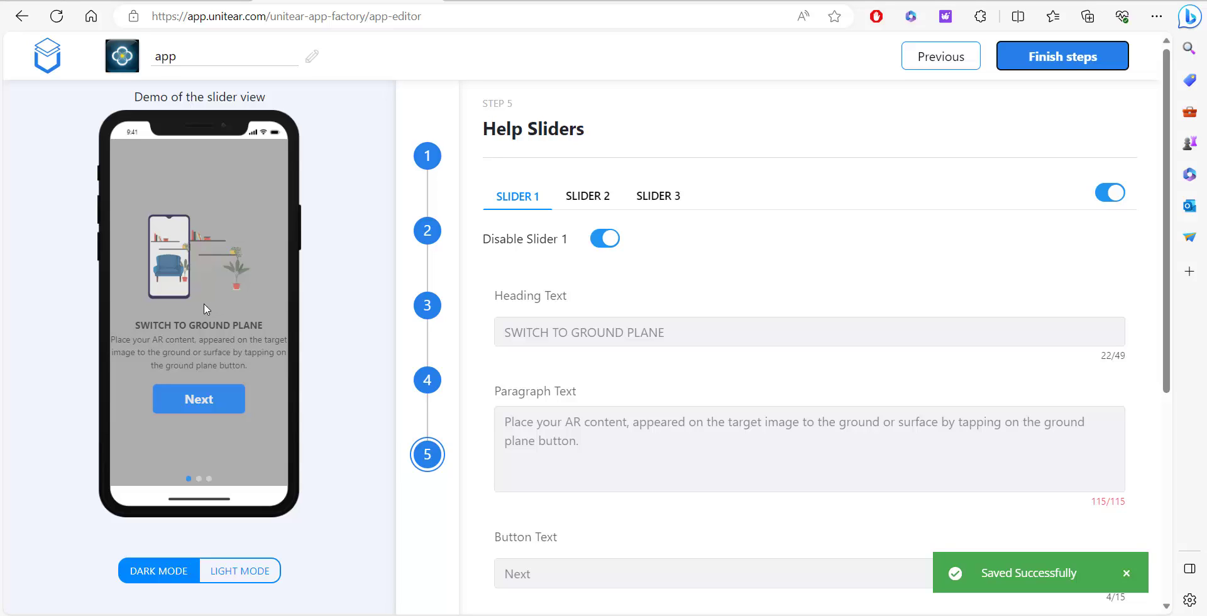
click(1092, 63)
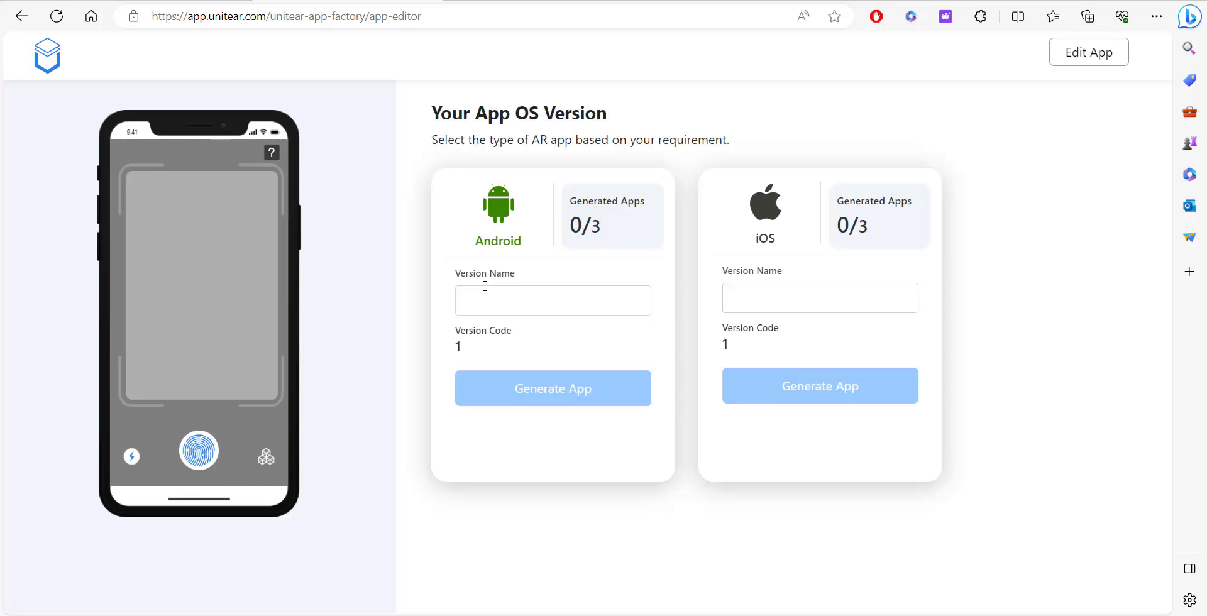
Enter 1.0 as the Android version name and return to the main dashboard without generating the app.
click(552, 303)
text(1.0)
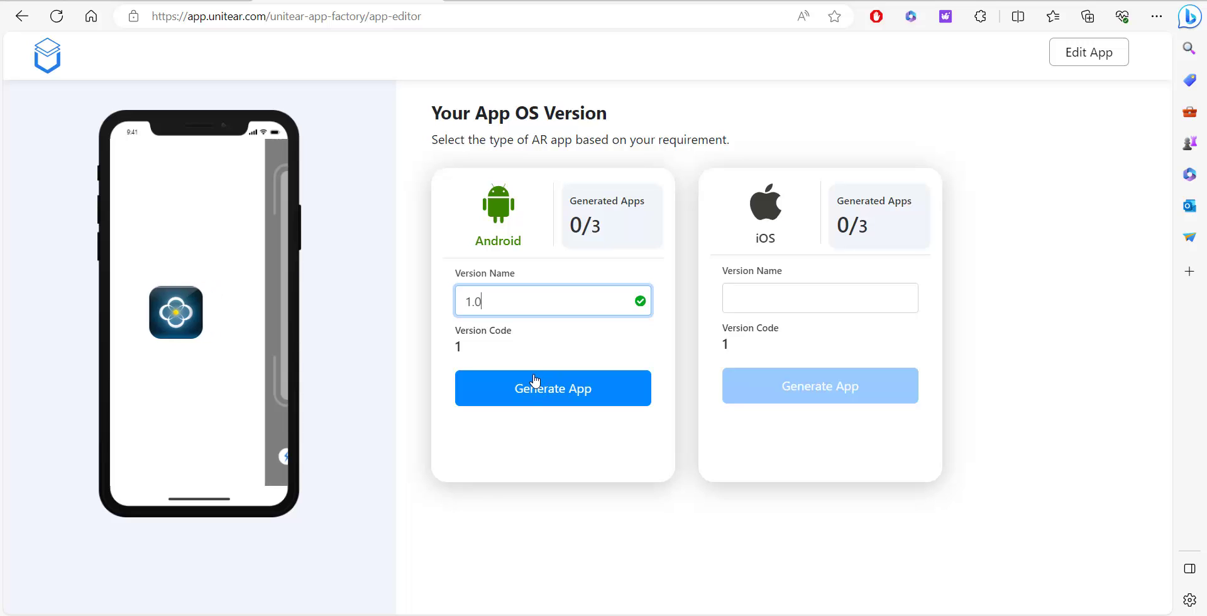
click(56, 70)
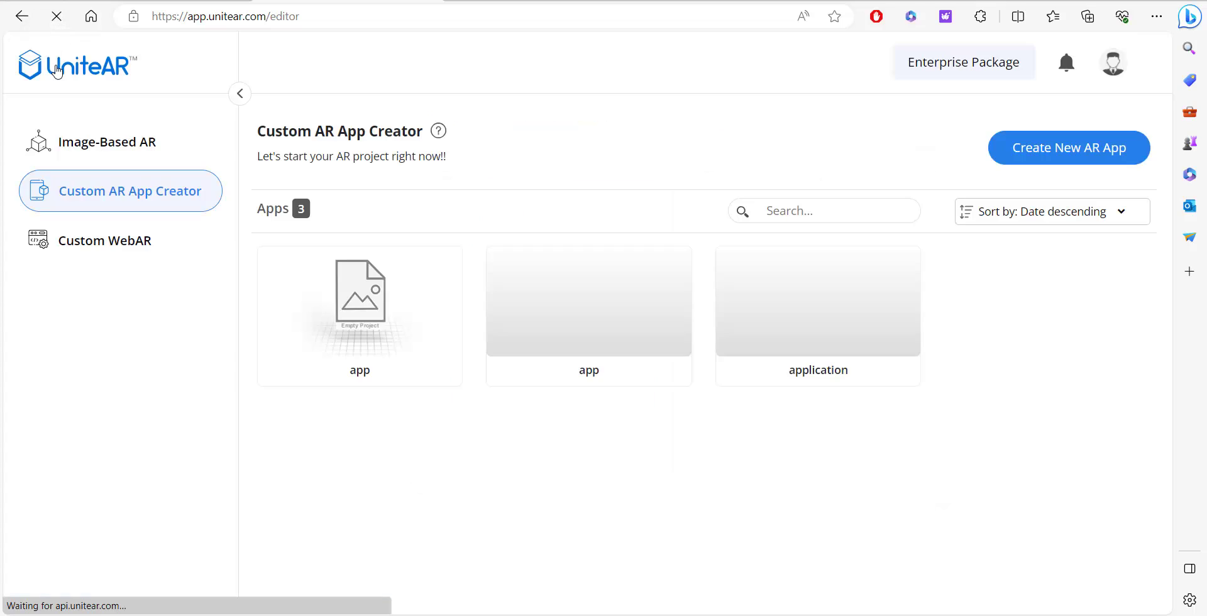
Open the Custom WebAR editor and look through its screens, viewing the Tutorial Screen and the Image Share & Save screen.
click(107, 241)
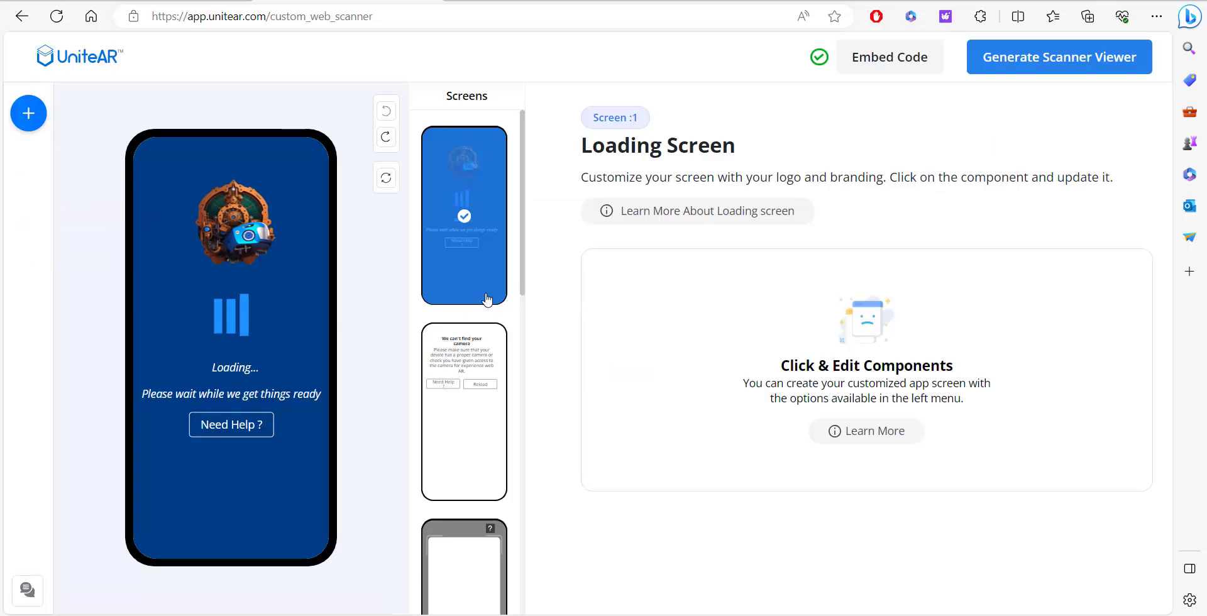
scroll(488, 299, down, 8)
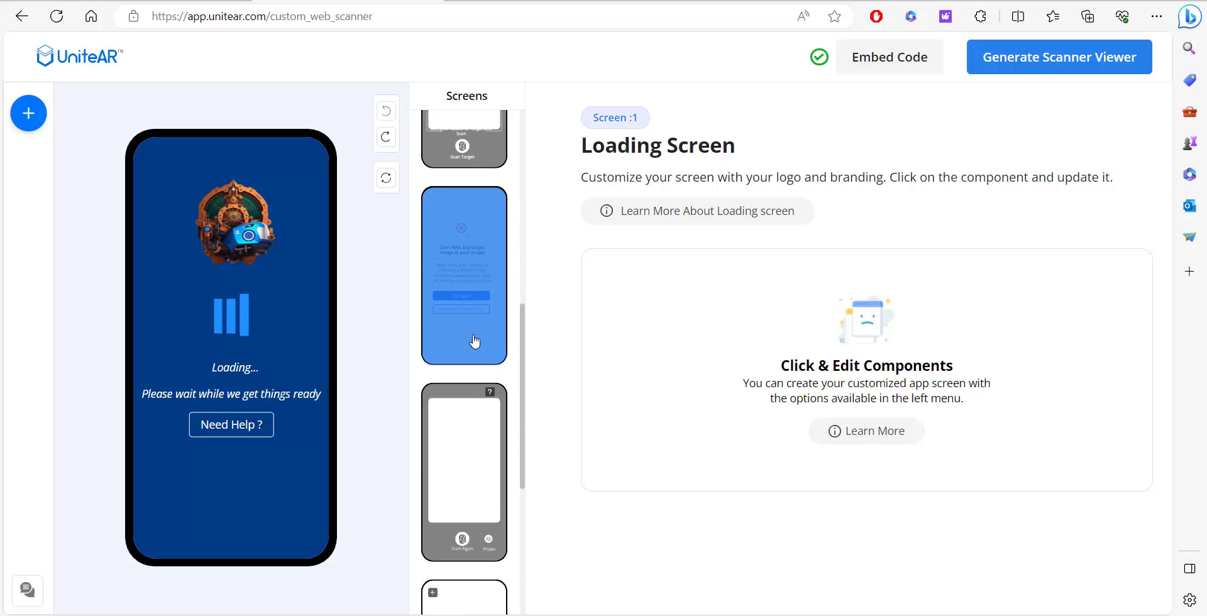
scroll(476, 352, down, 5)
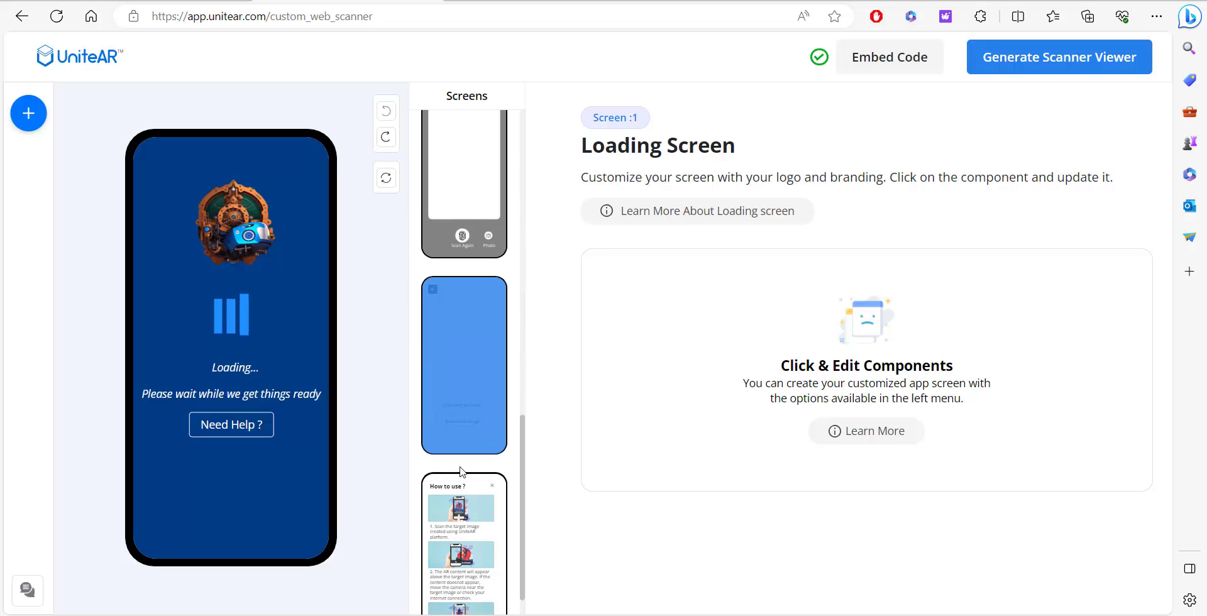
click(460, 476)
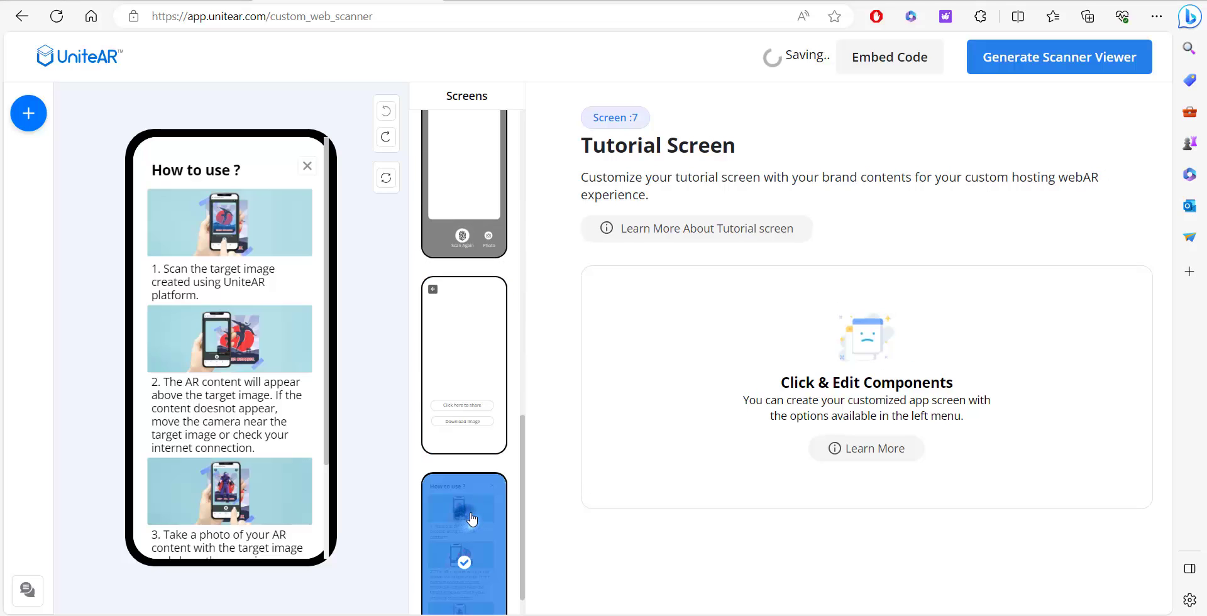
click(465, 408)
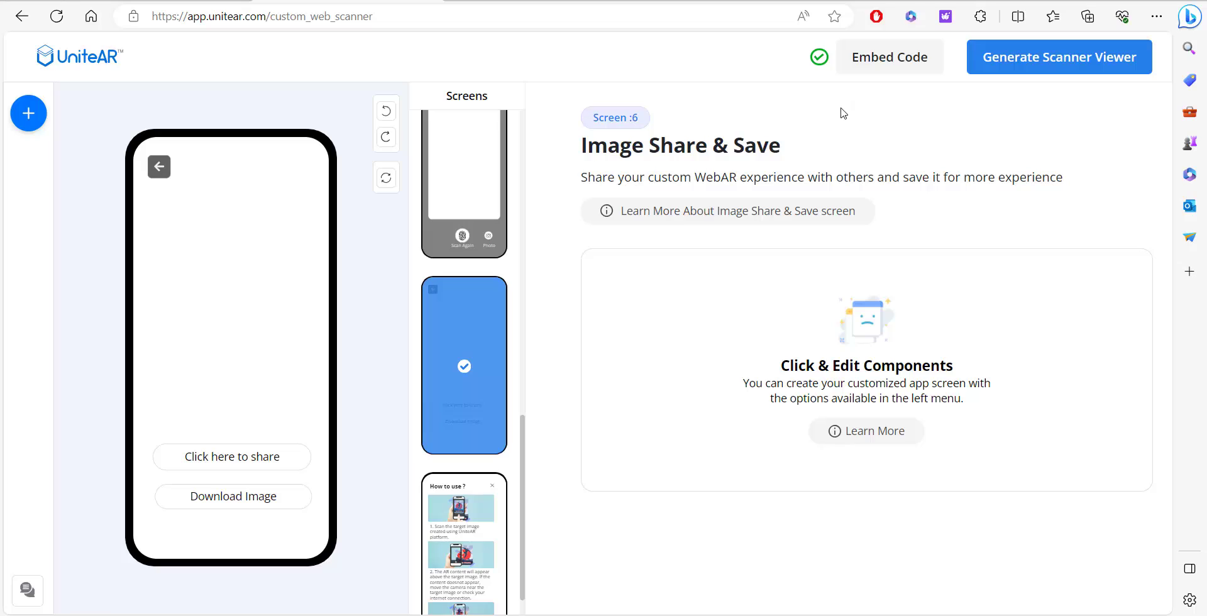
View the full-screen embed code for the custom WebAR experience, highlight the iframe snippet, and close the dialog.
click(884, 80)
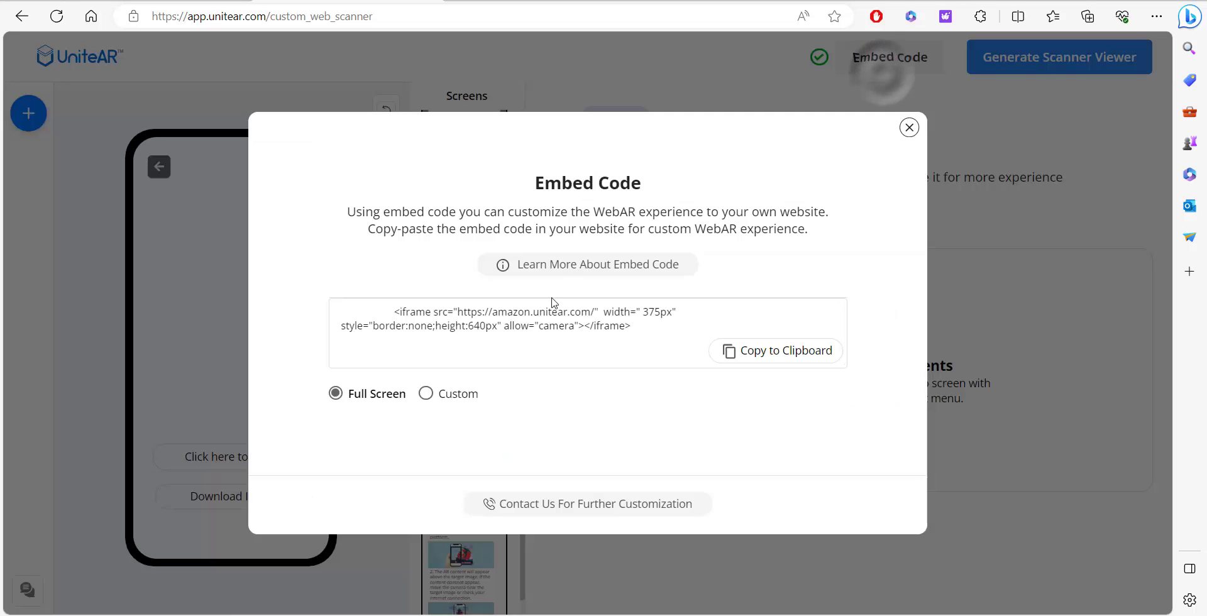
drag(664, 331, 779, 272)
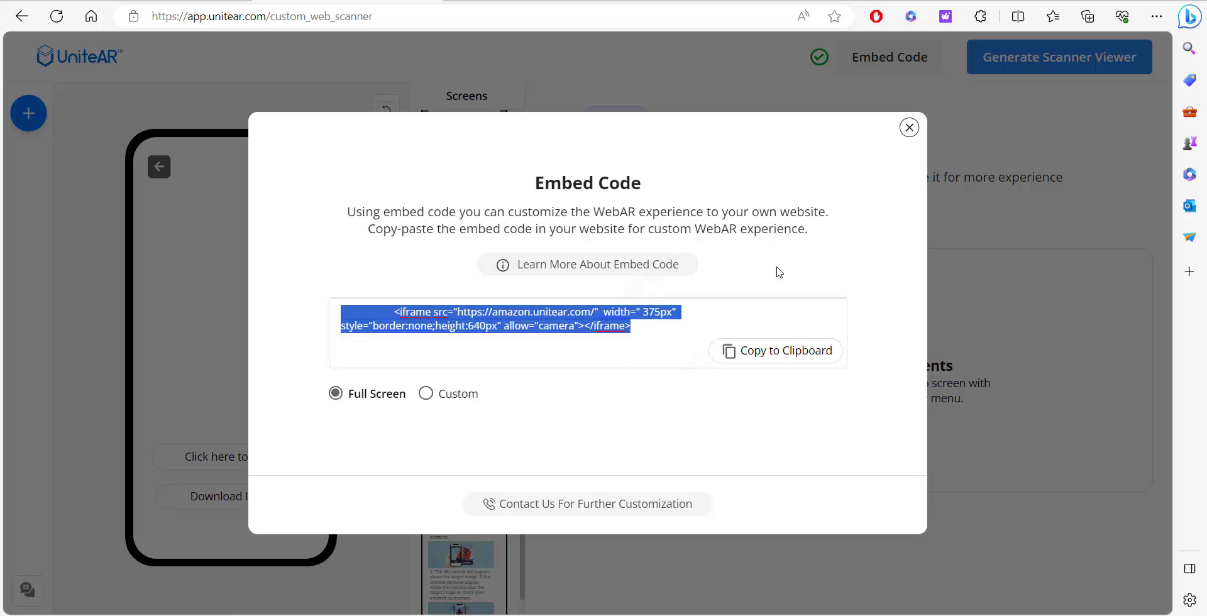
click(909, 127)
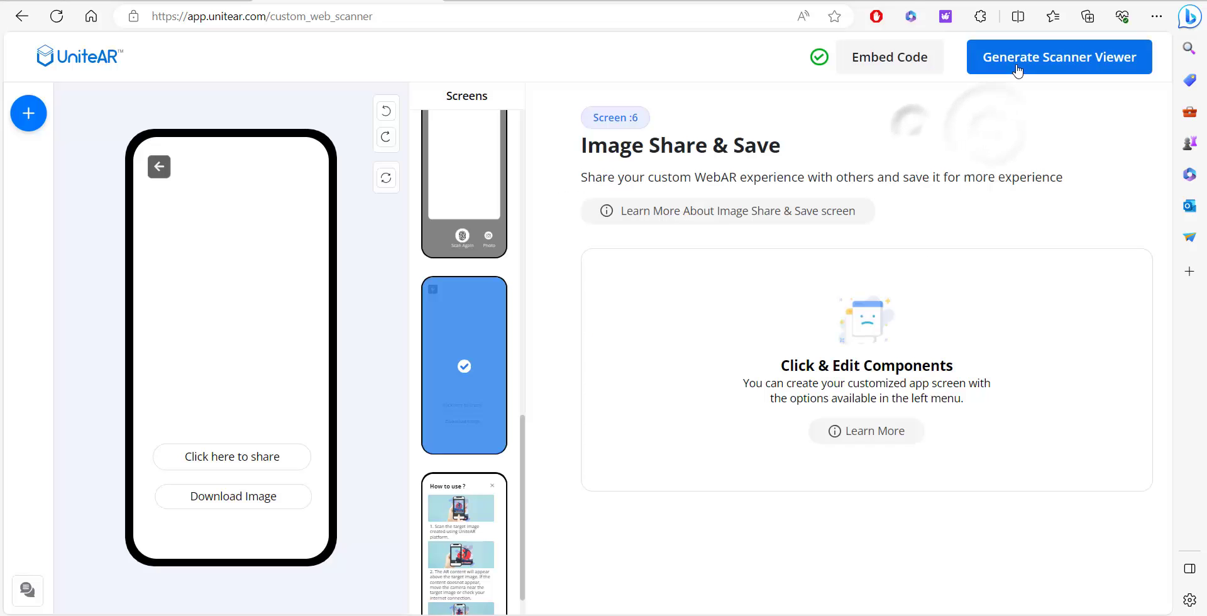
Review the brand name field in the scanner viewer generation dialog and close it without generating a viewer.
click(1018, 55)
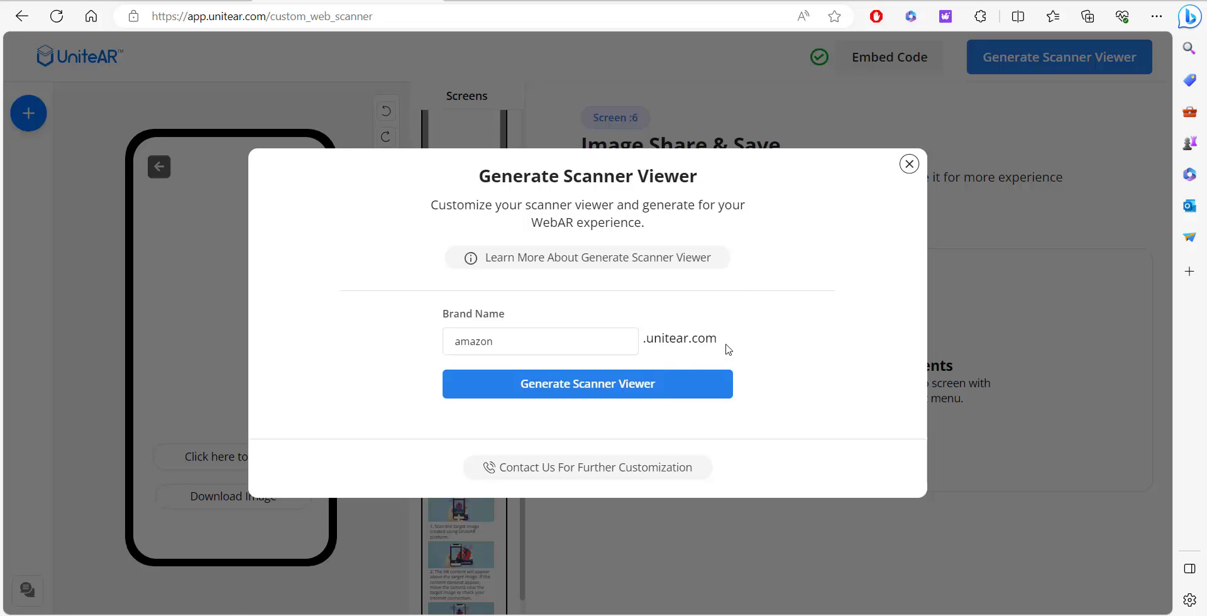
drag(518, 341, 412, 342)
click(509, 342)
drag(589, 341, 428, 347)
click(910, 165)
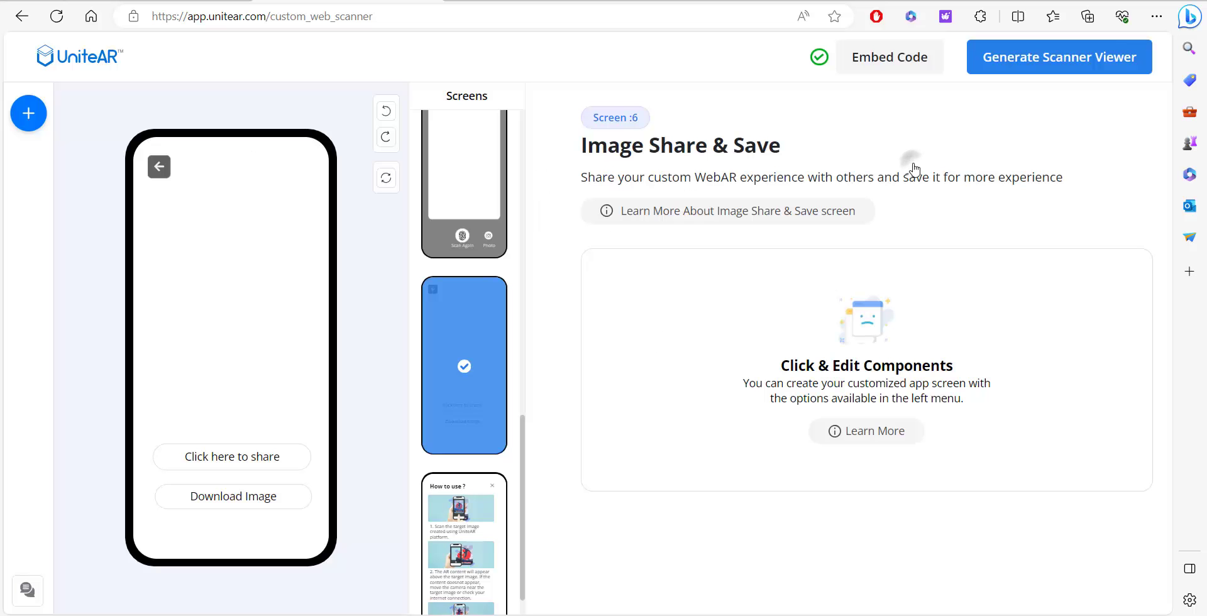